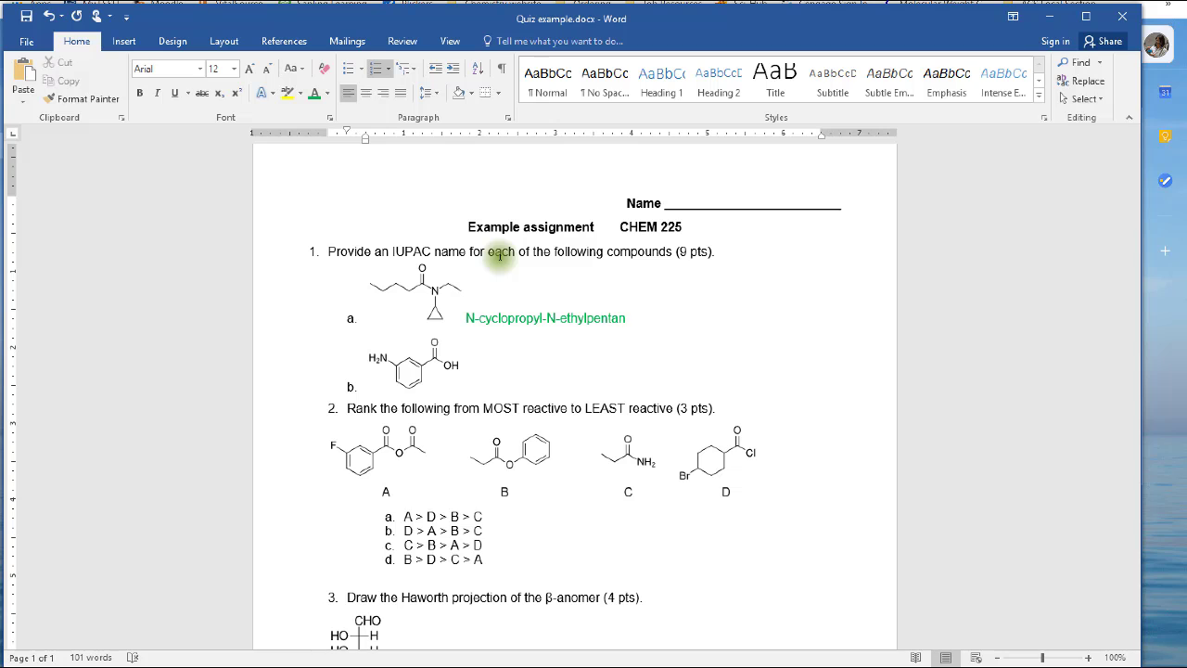
- Enter "3-aminobenzoic acid" as the answer to question 1b and colour it green
click(554, 362)
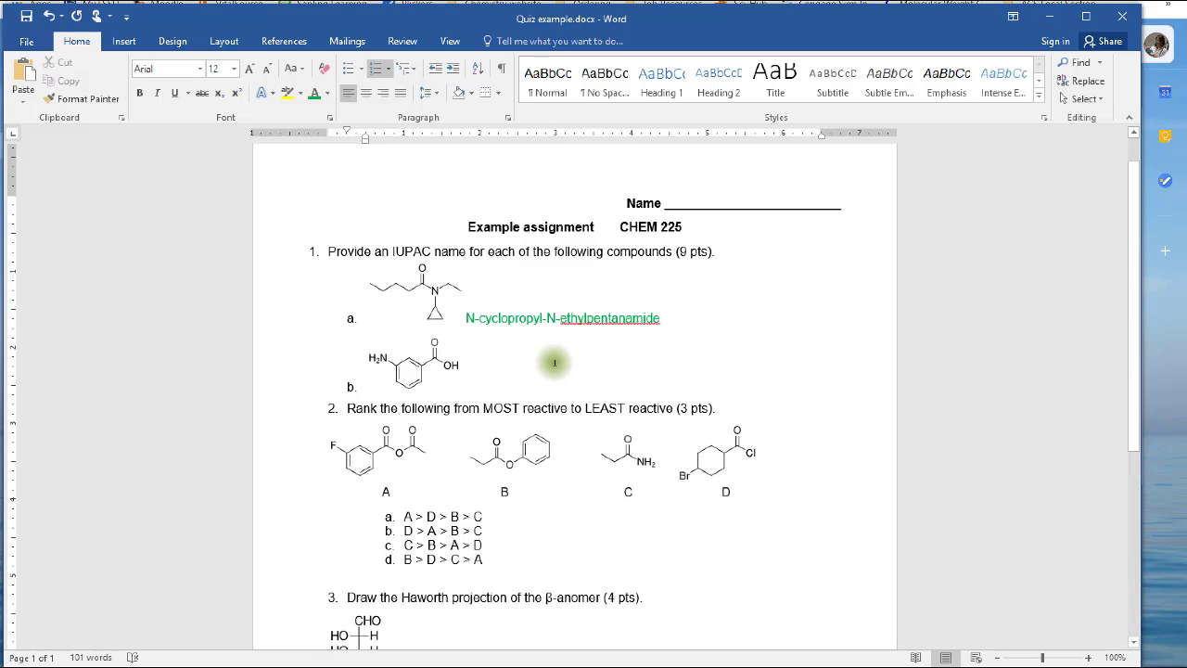
text(3-aminobenzoi)
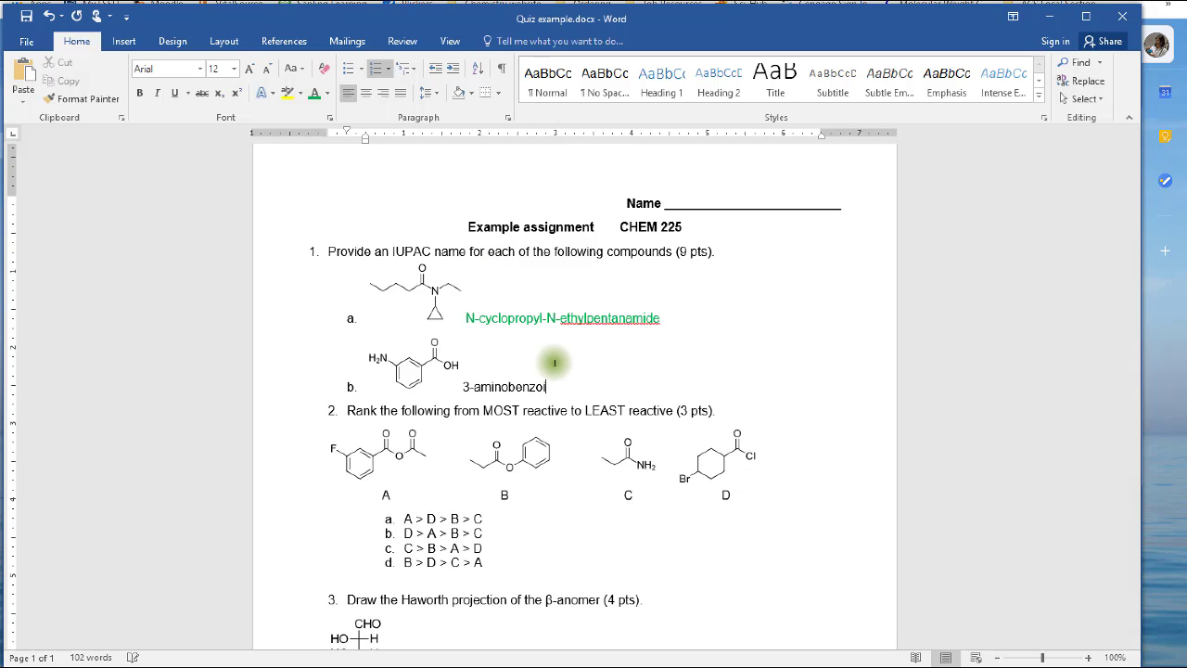
text(c acid)
drag(579, 387, 460, 387)
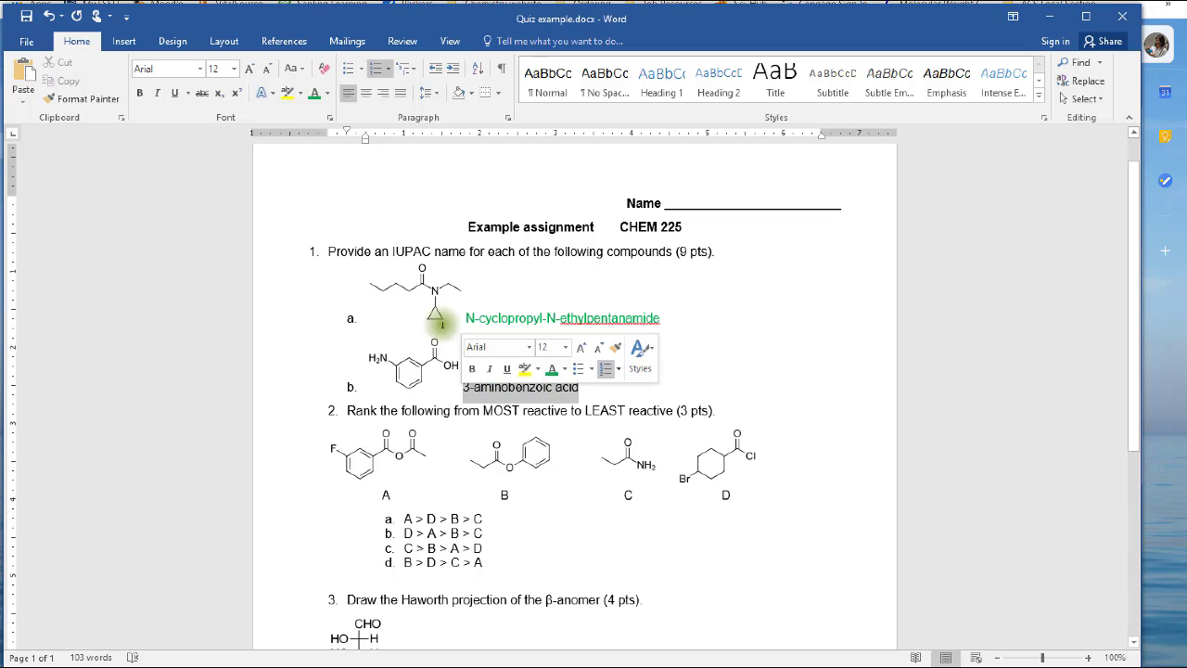
click(315, 93)
- Highlight answer option c, "C > B > A > D", of question 2 in yellow
scroll(676, 411, down, 3)
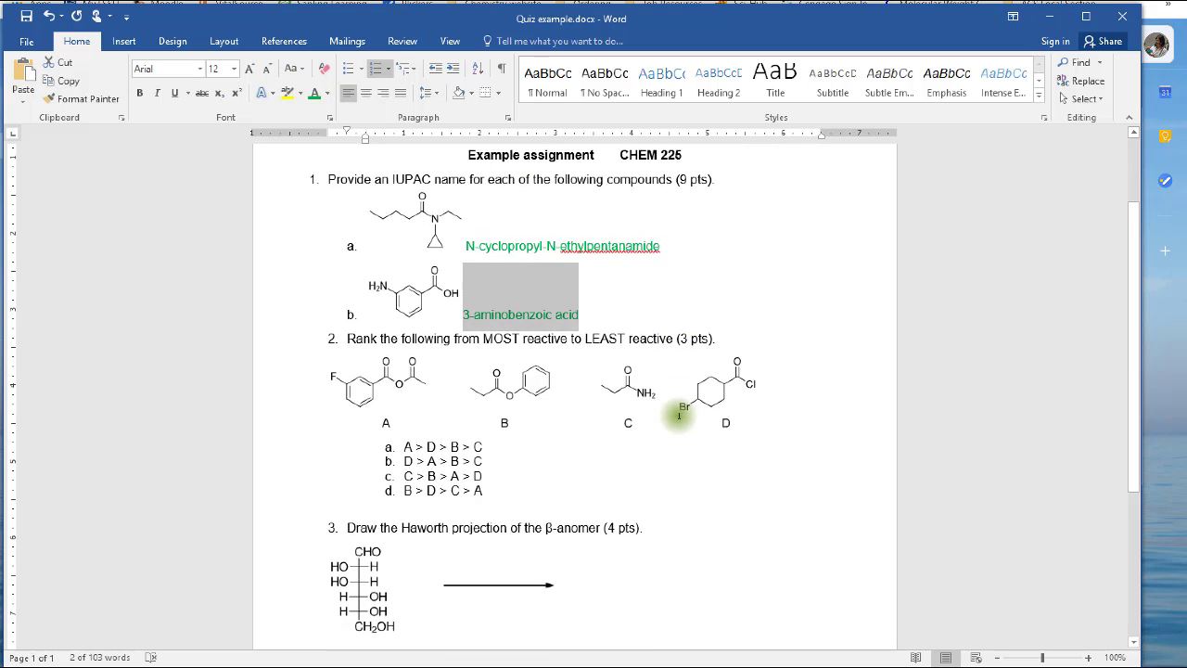
click(299, 432)
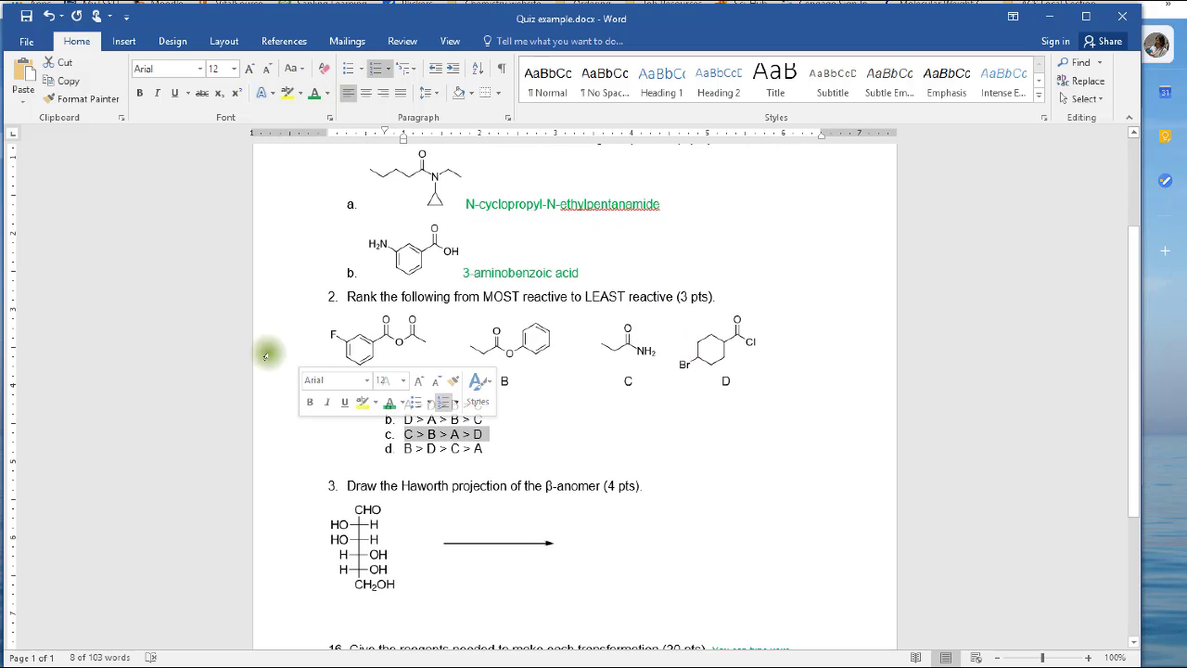
click(287, 93)
- Capture the handwritten Haworth projection for question 3 from the emailed photo in Gmail, using a new Snipping Tool snip
scroll(556, 441, down, 5)
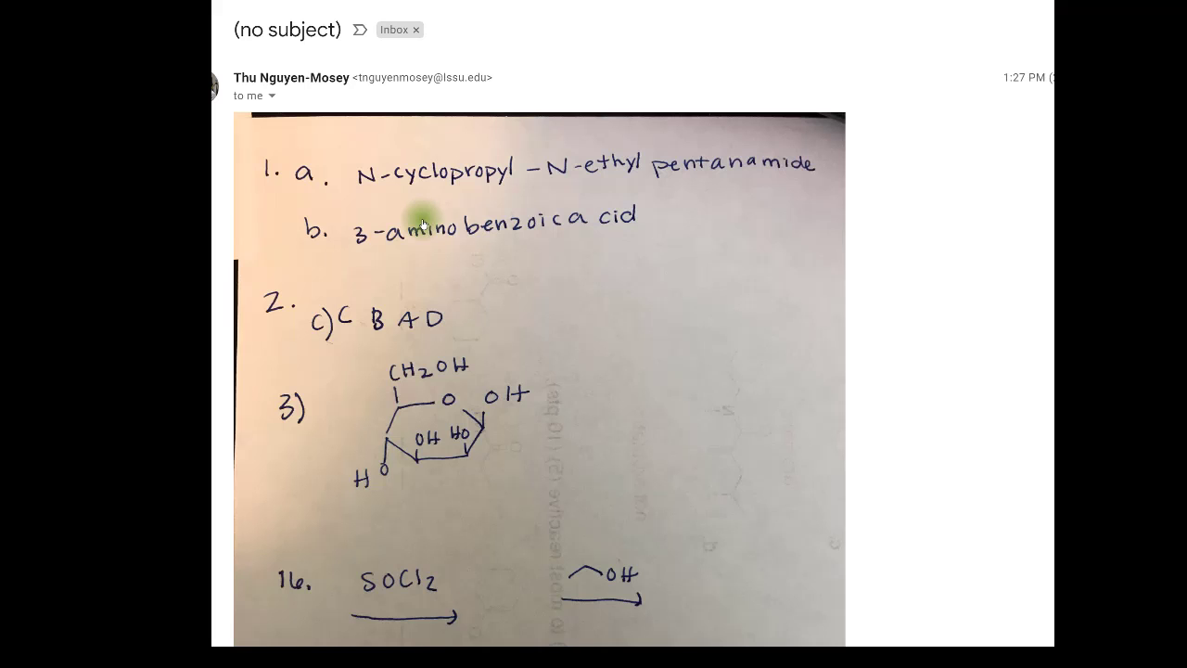
scroll(429, 250, down, 1)
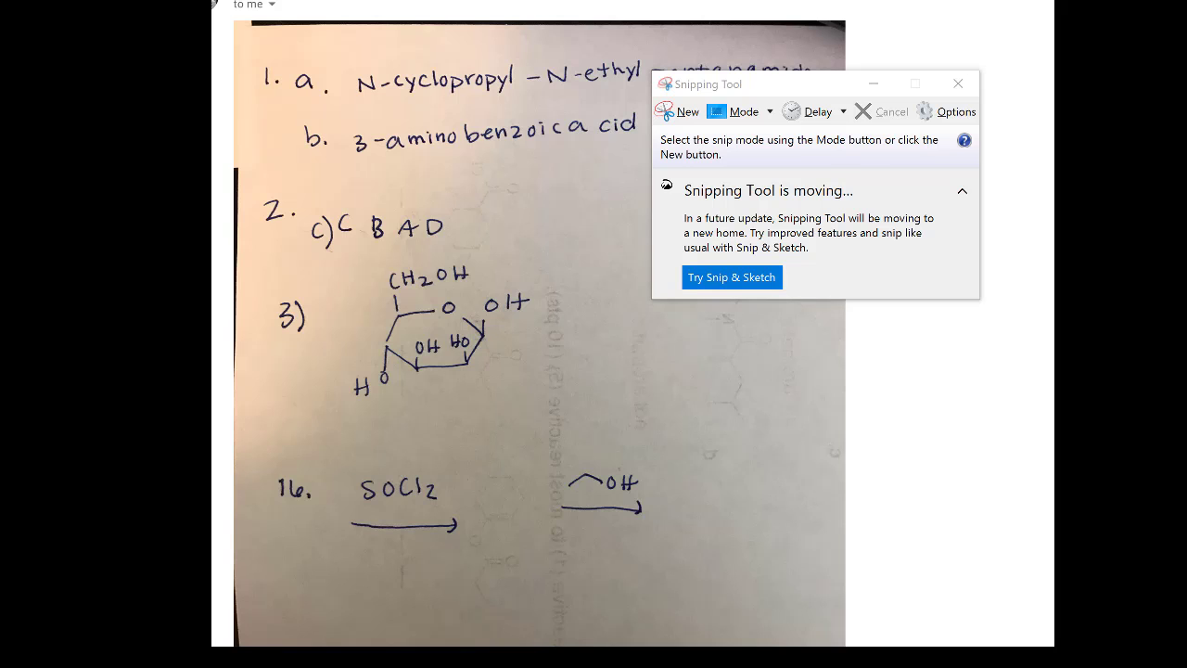
key(super)
key(super)
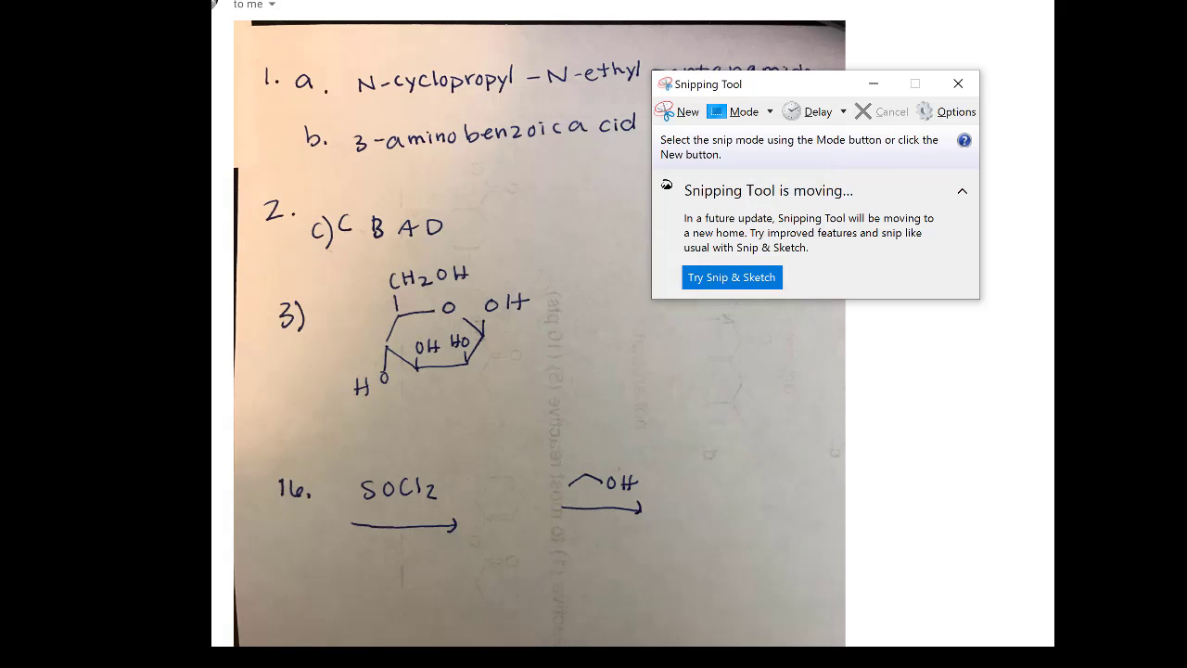
click(675, 110)
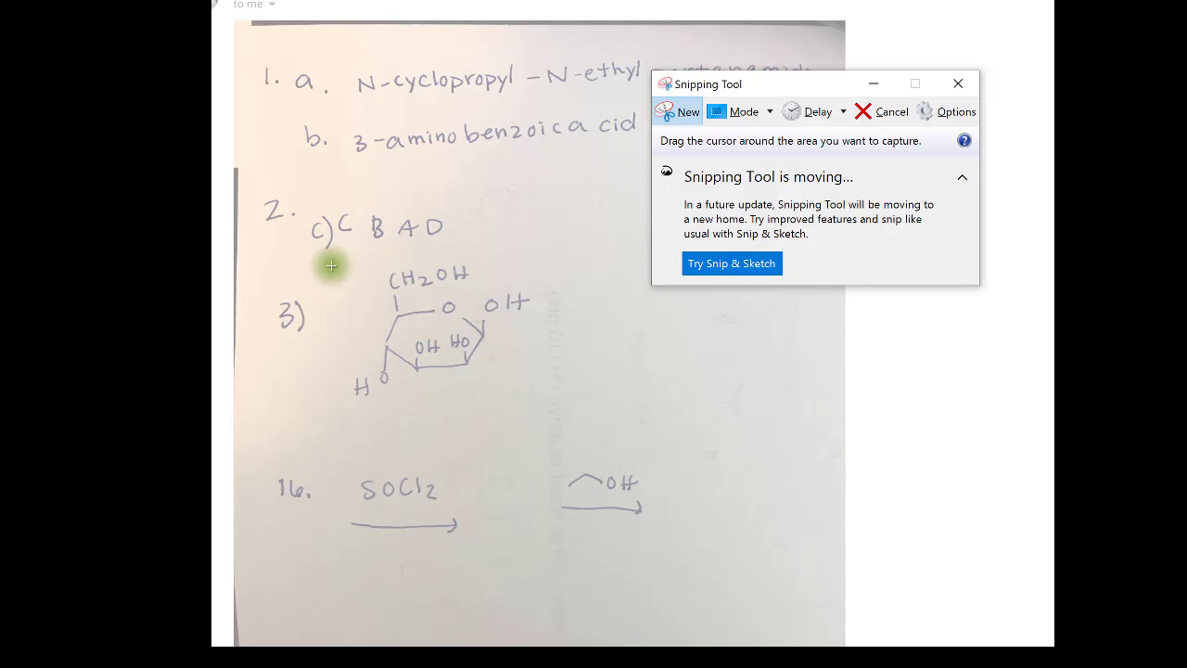
drag(343, 403, 539, 252)
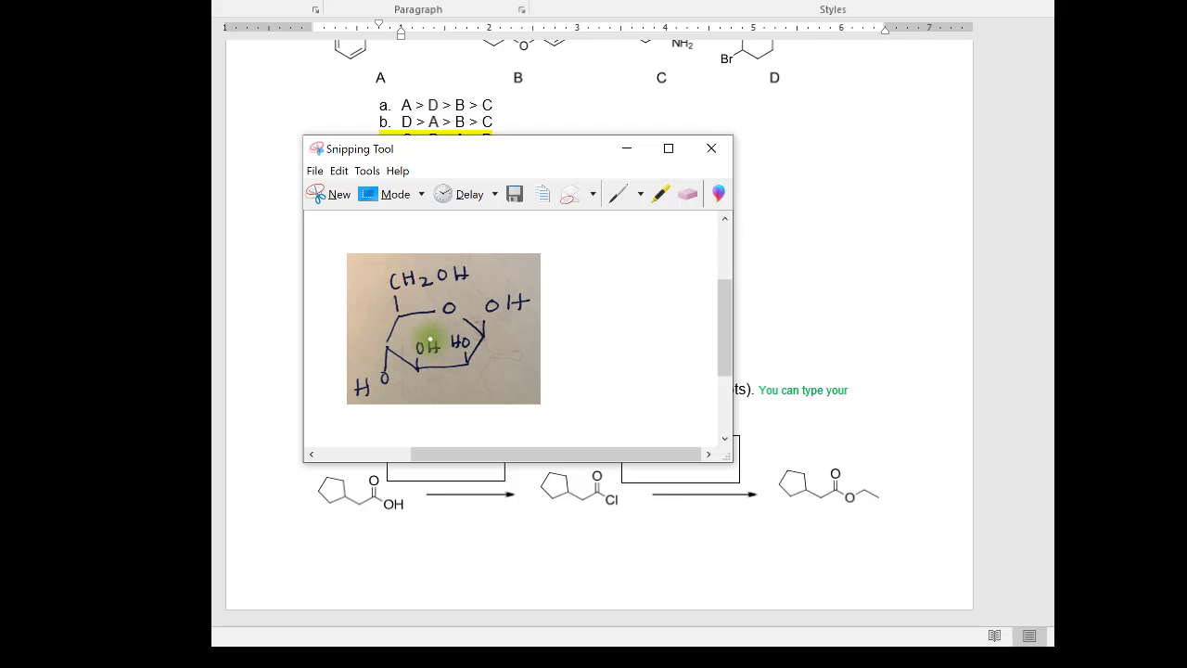
- Copy the snipped Haworth drawing and paste it after the question 3 reaction arrow in the Word document
click(338, 171)
click(351, 194)
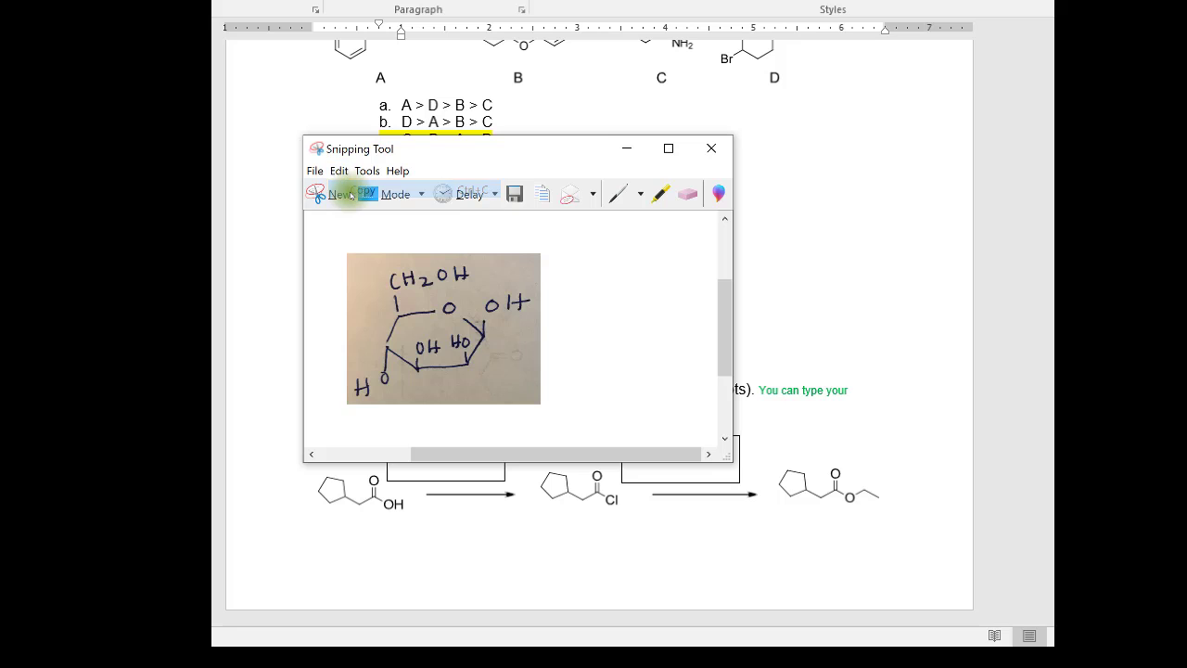
click(800, 274)
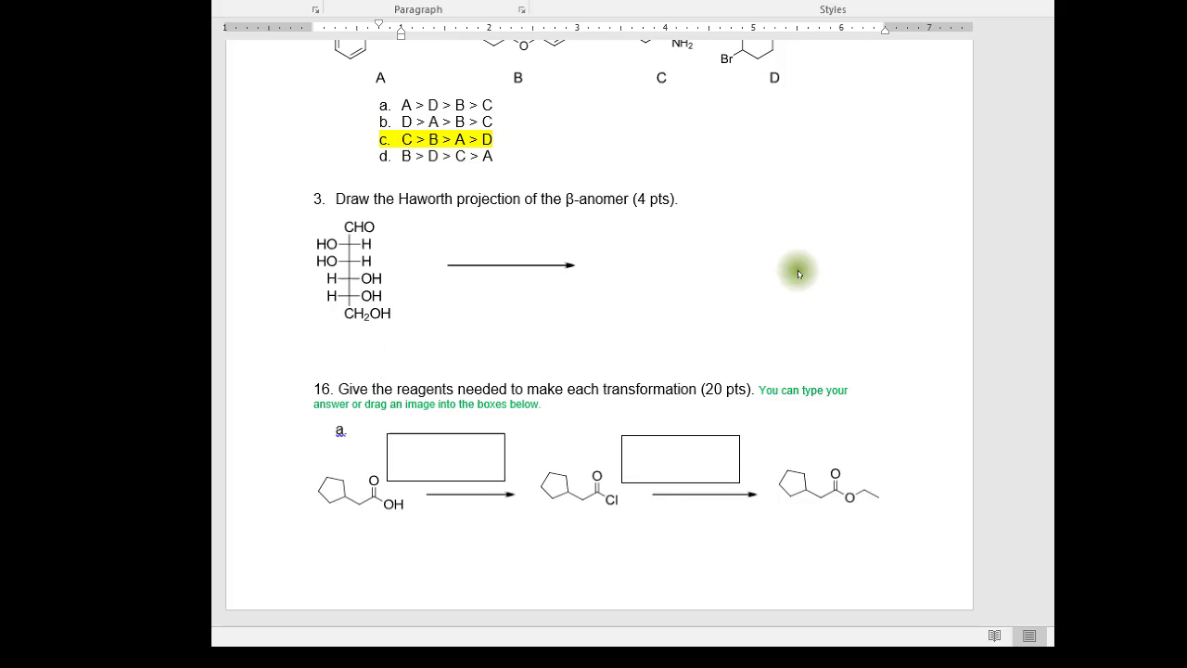
click(577, 278)
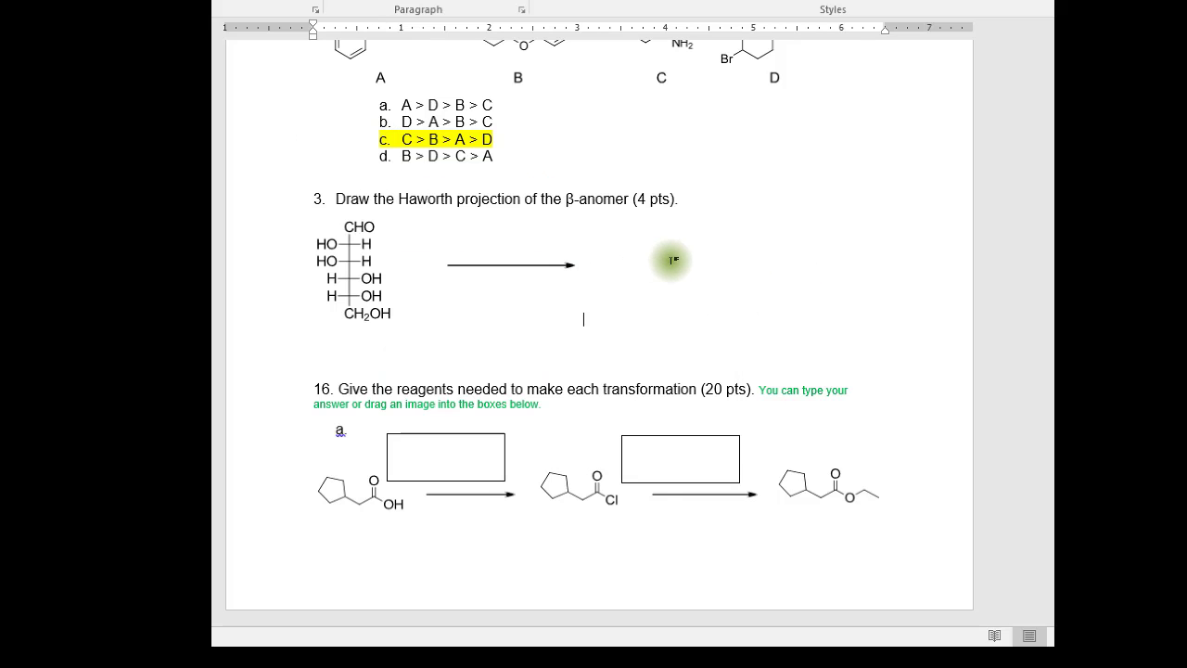
key(ctrl+v)
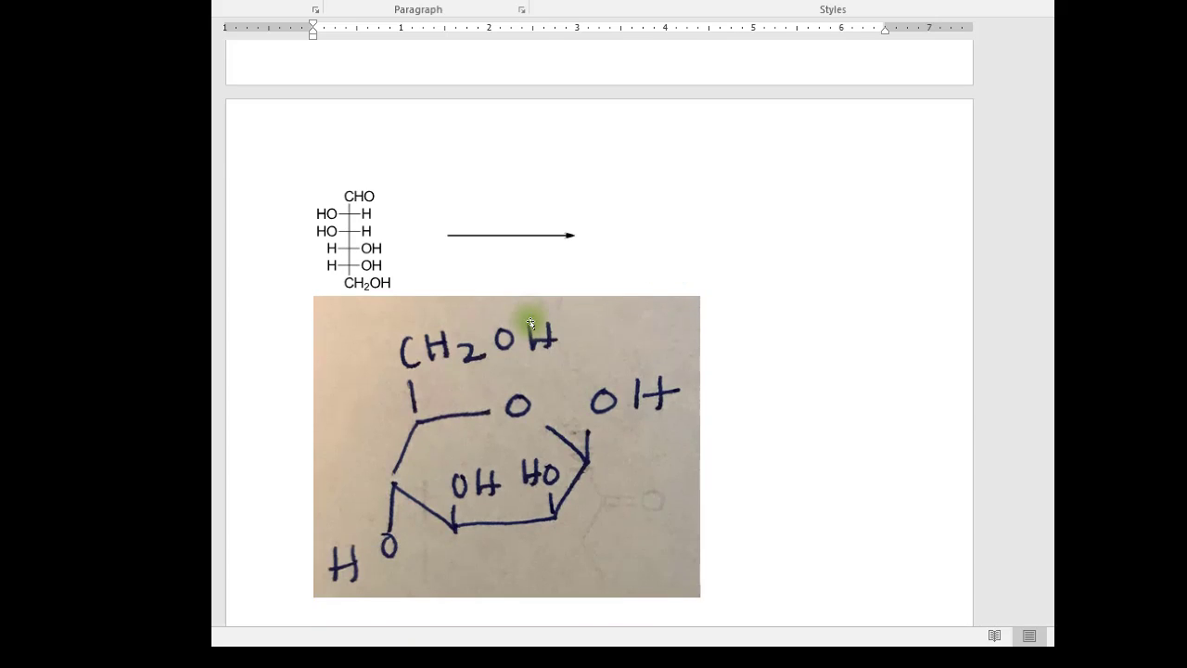
- Shrink the pasted Haworth drawing proportionally so it fits beside the question 3 reaction arrow
click(542, 413)
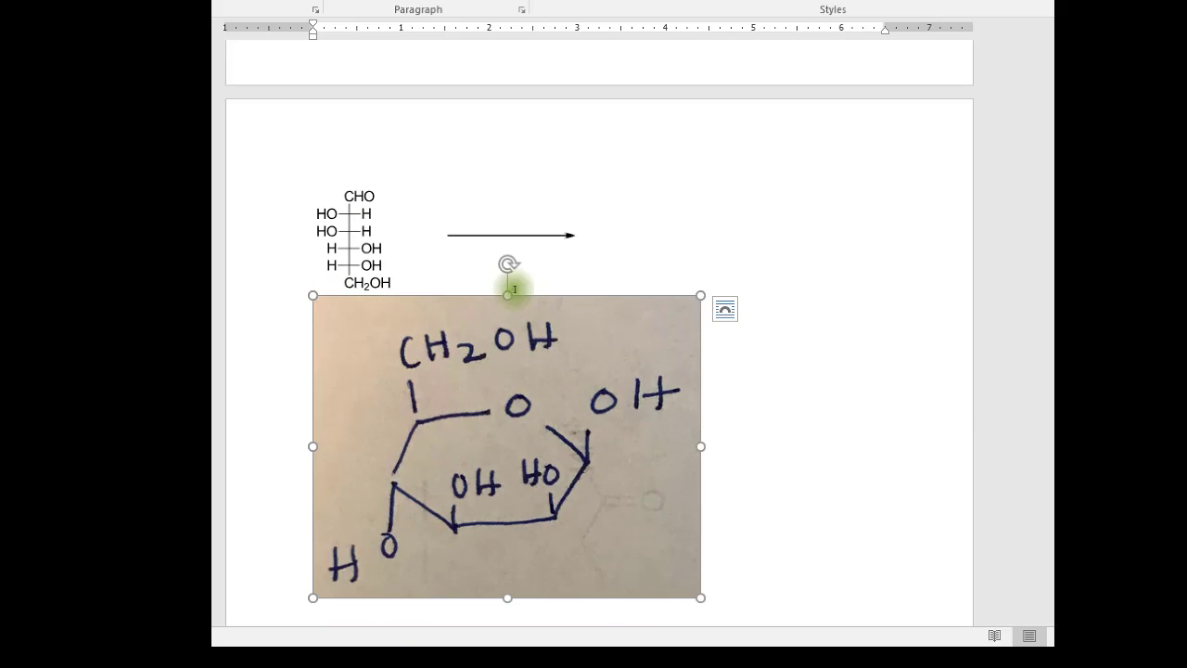
drag(313, 597, 464, 479)
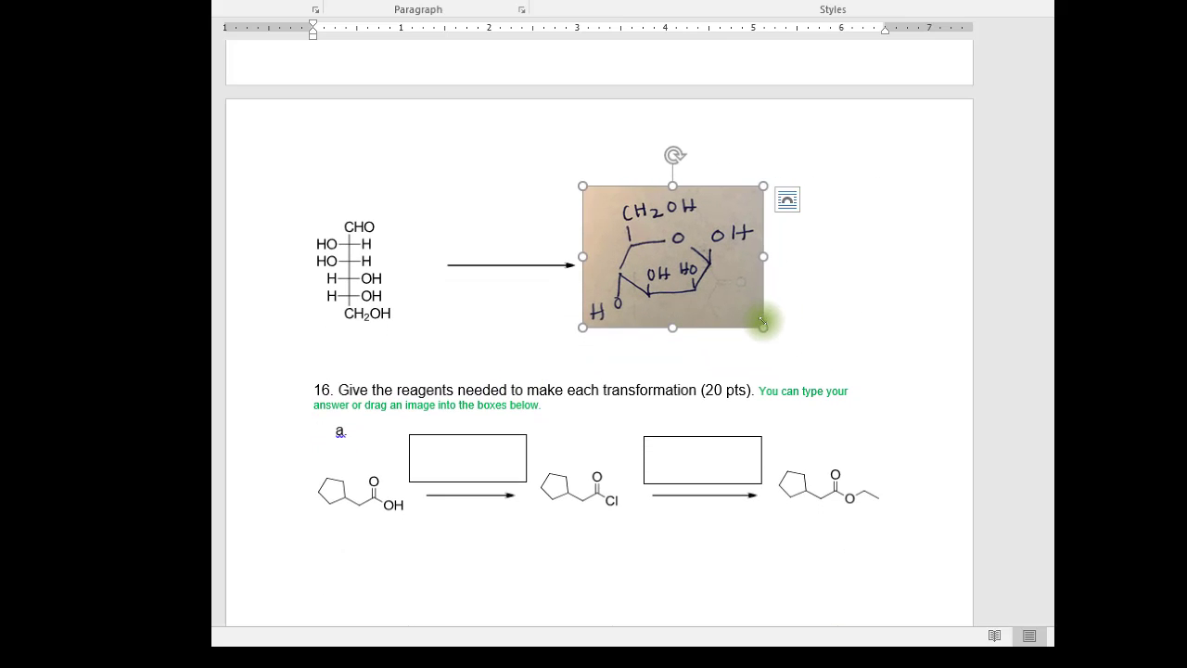
drag(767, 320, 696, 282)
- Enter "SOCl2" in the first reagent box of question 16a and format the 2 as a subscript
click(458, 336)
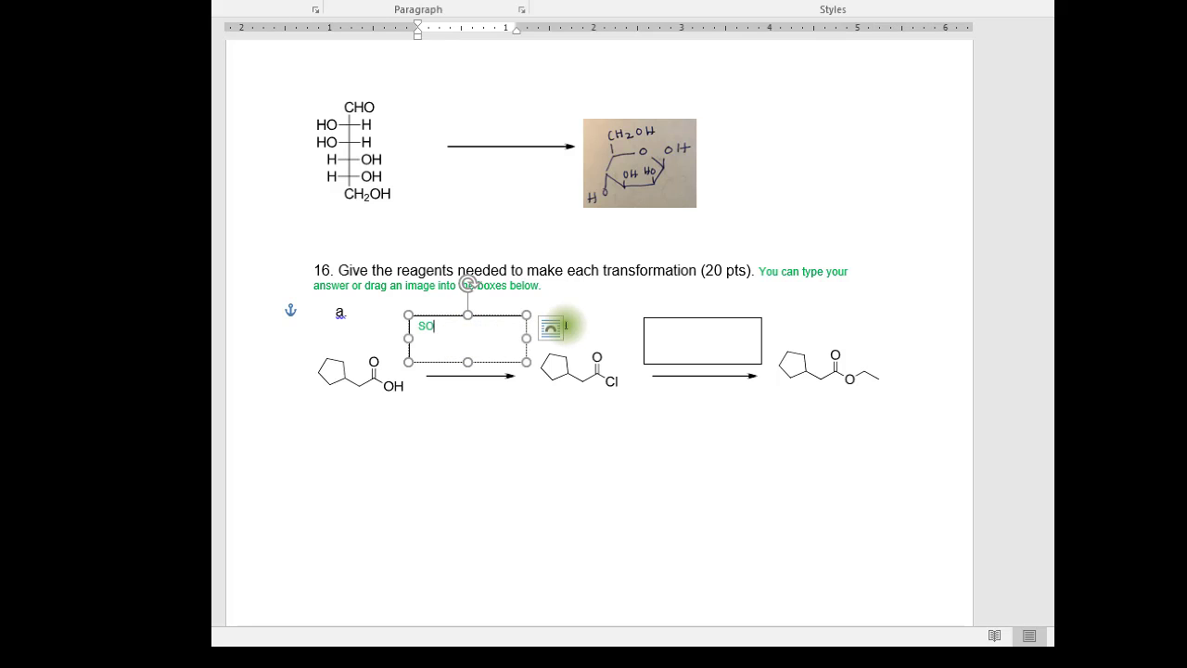
text(SOCl2)
drag(455, 326, 445, 326)
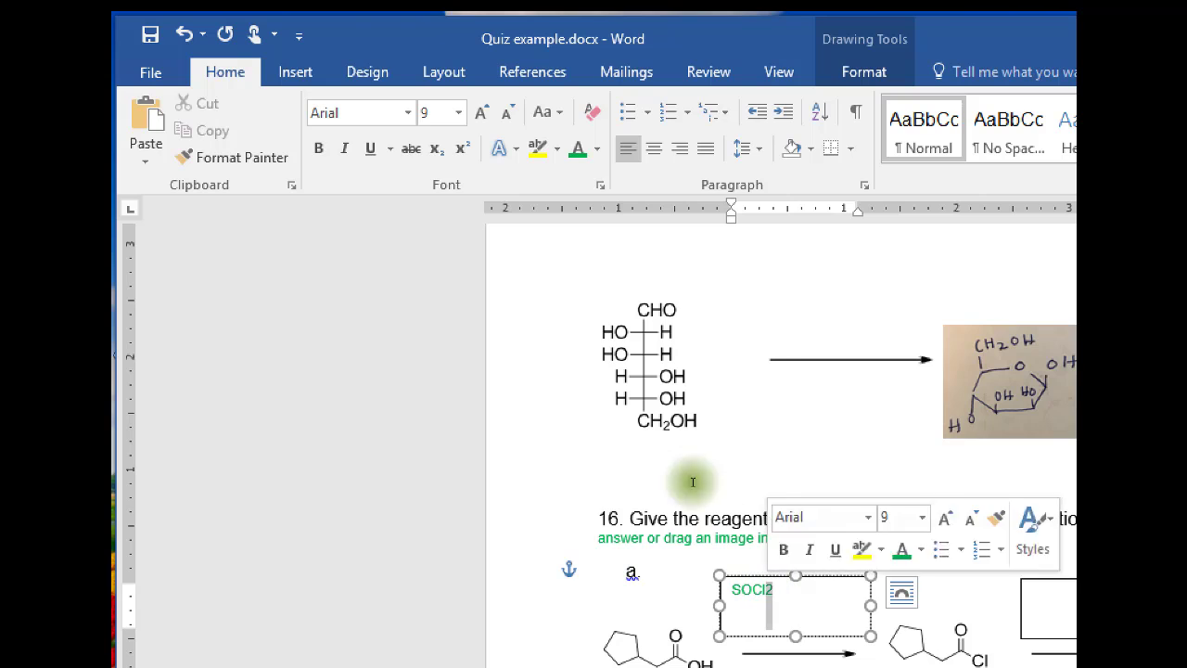
click(436, 148)
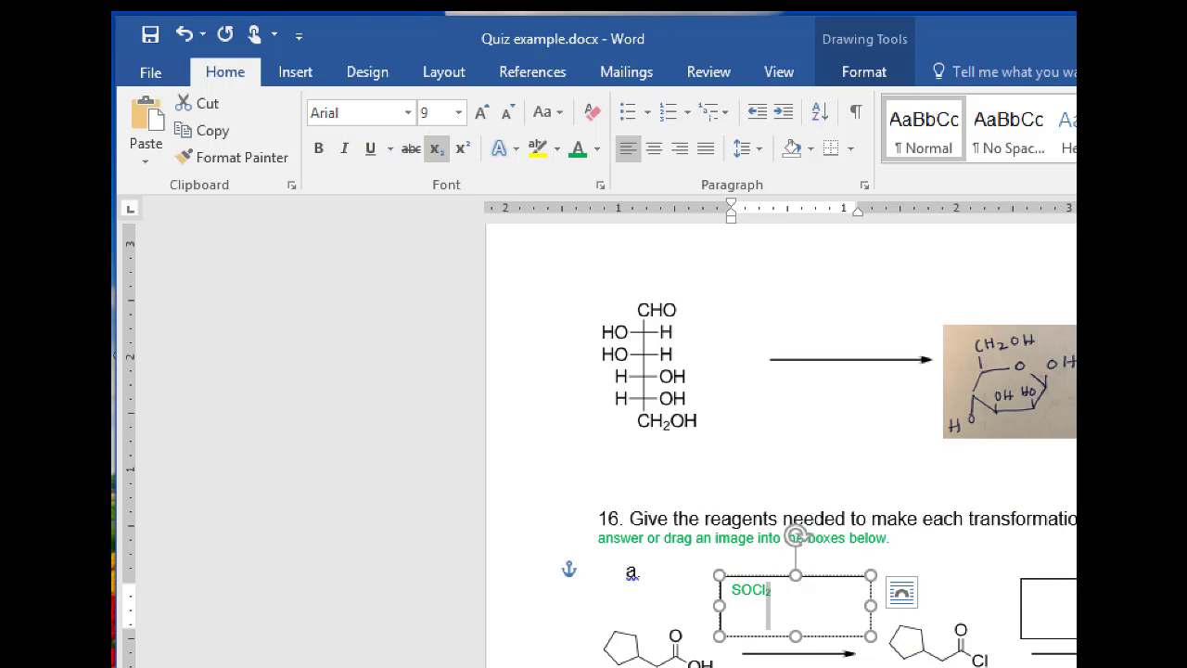
click(1039, 568)
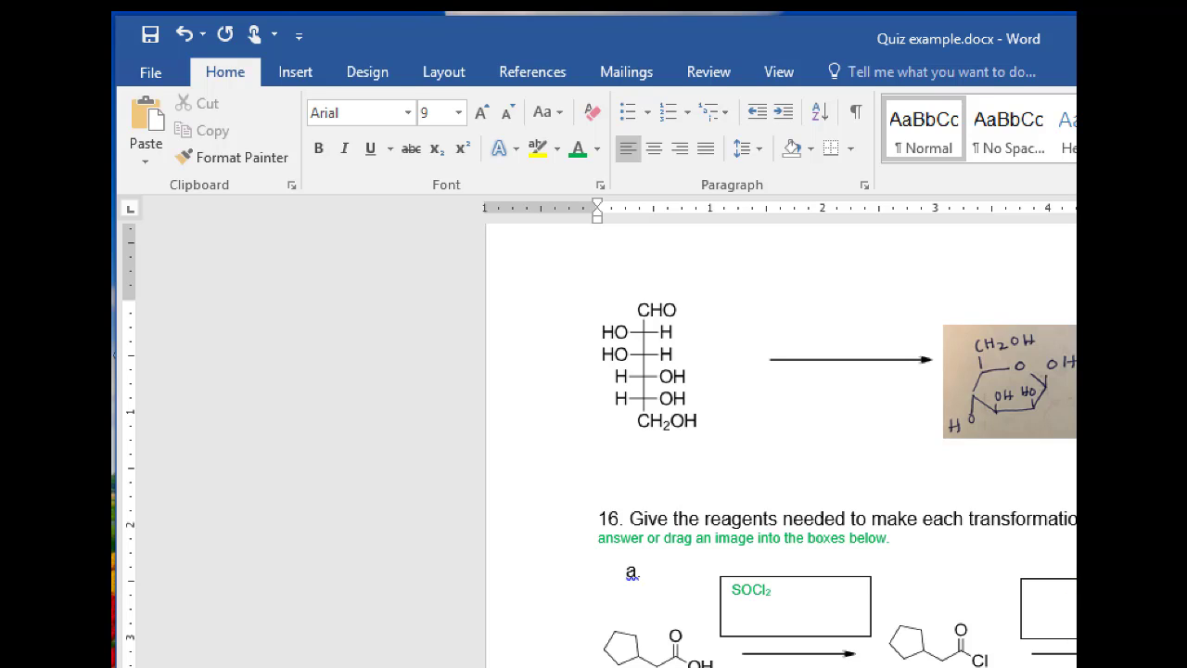
- Switch to the emailed photo and snip the handwritten alcohol reagent for question 16 with Snipping Tool
key(alt+Tab)
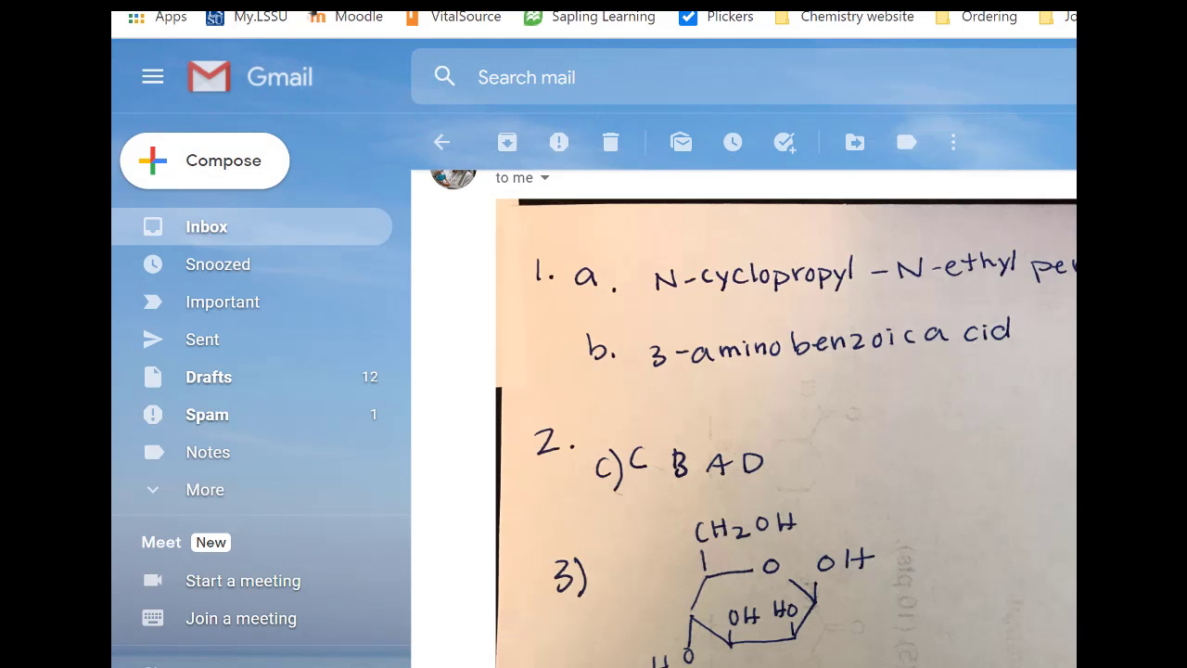
key(alt+Tab)
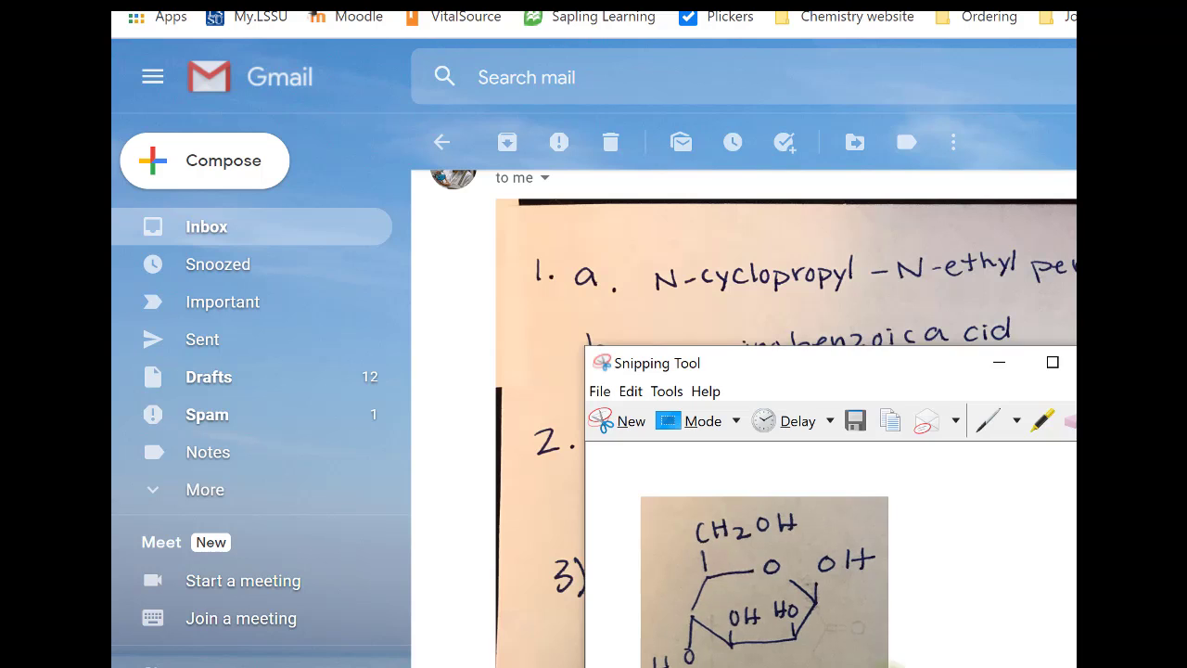
key(ctrl+n)
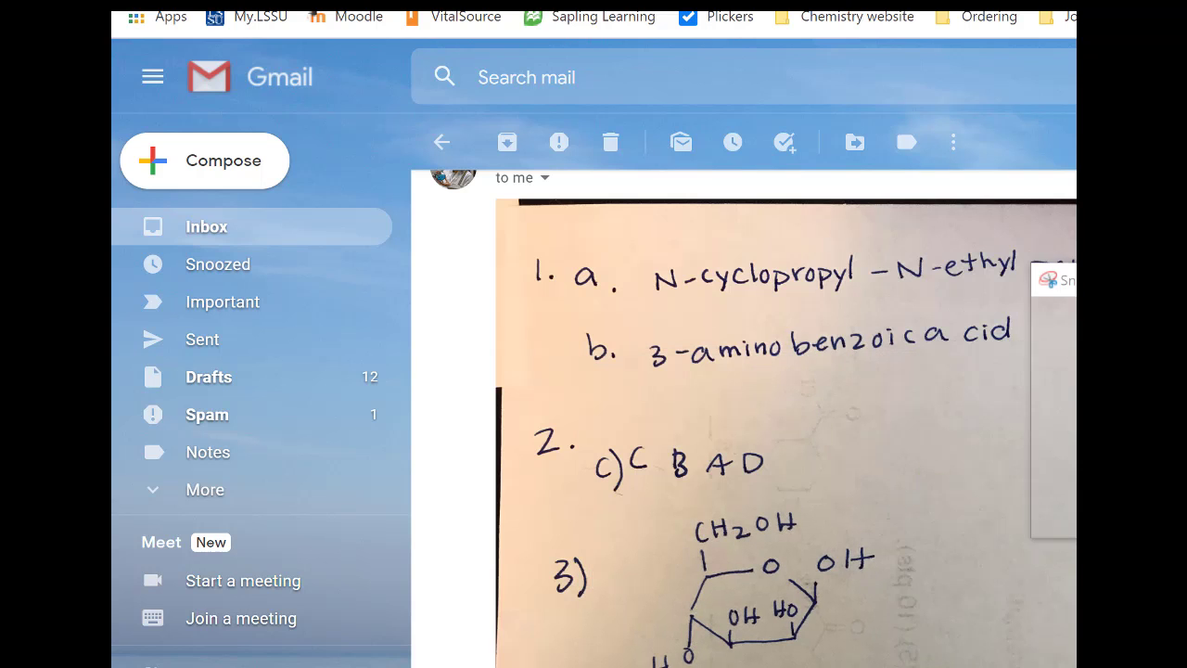
key(Escape)
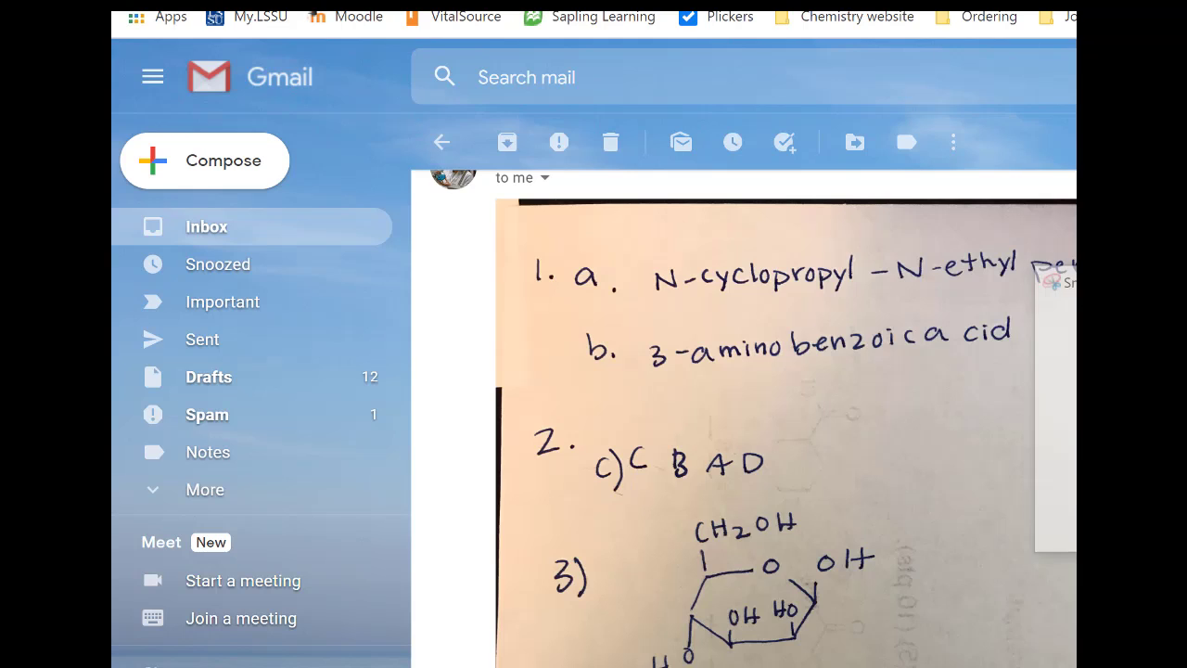
- Paste the snipped alcohol reagent into the second reagent box of question 16a in the Word document
key(alt+Tab)
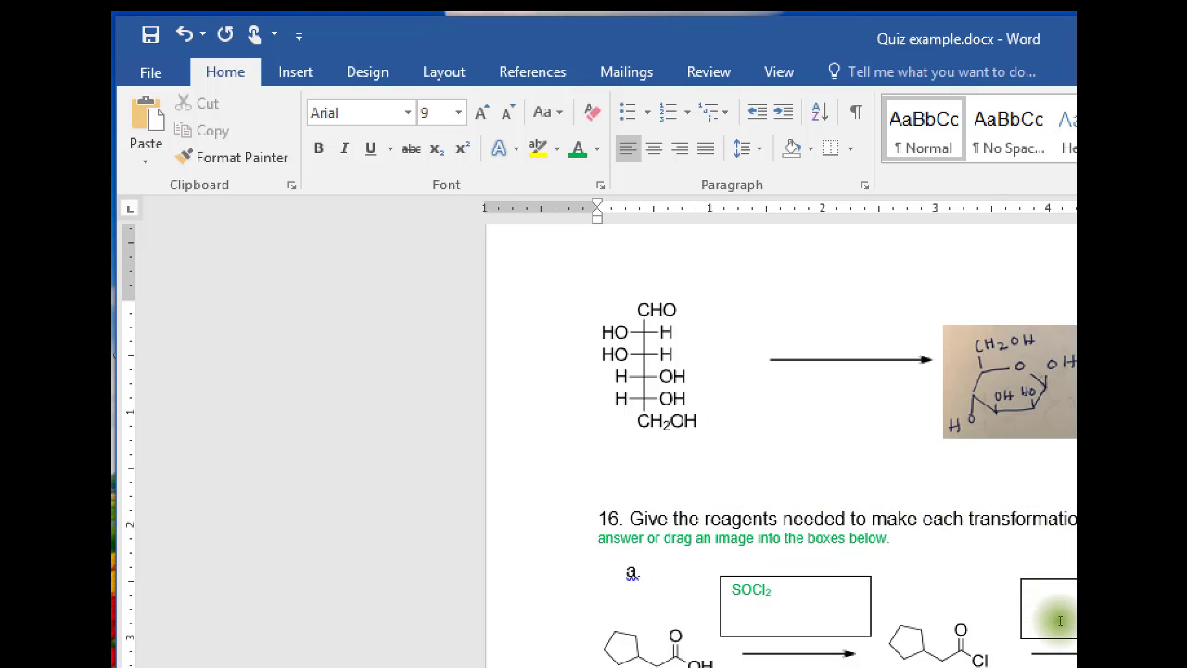
click(1059, 621)
key(ctrl+v)
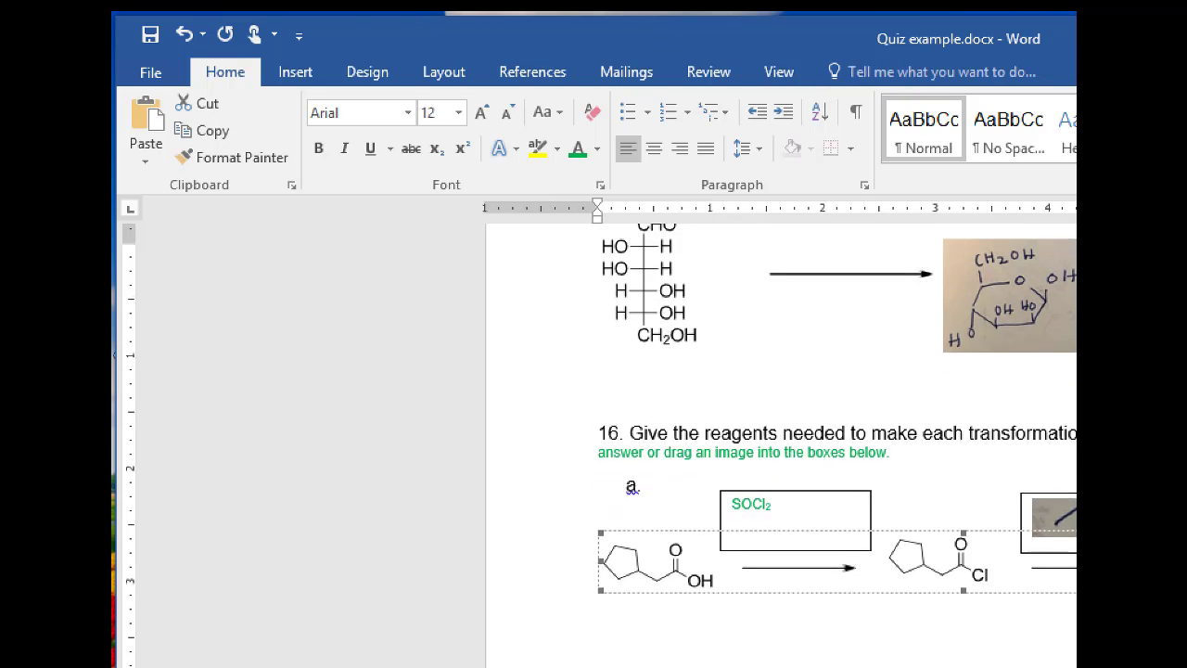
click(891, 476)
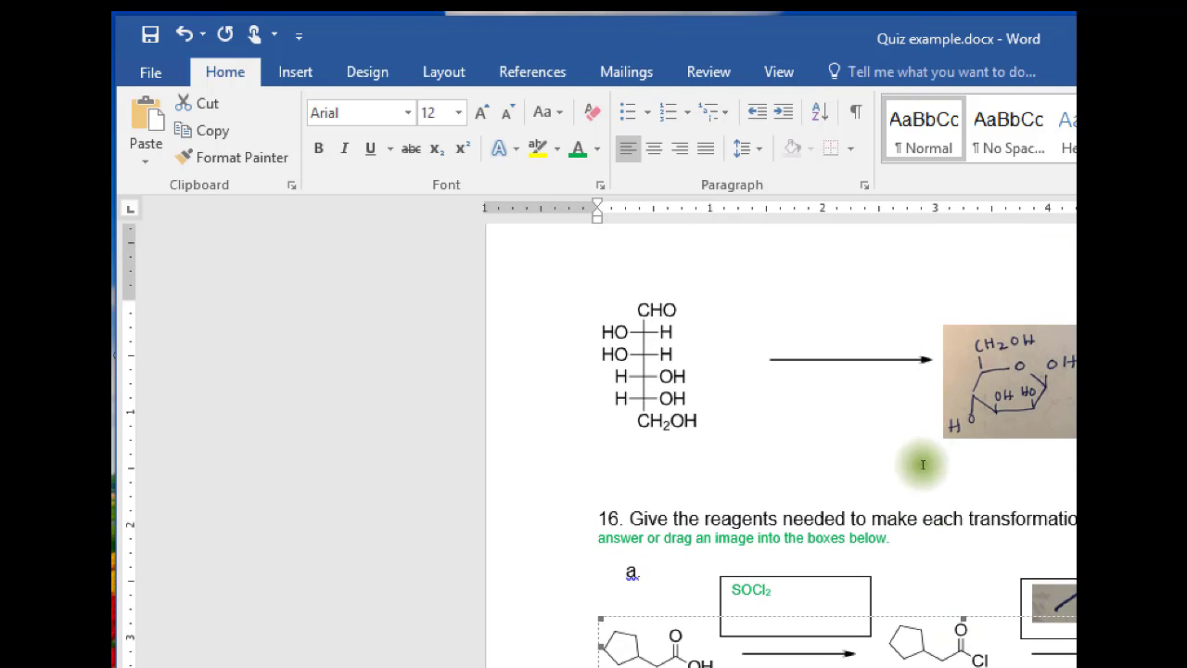
- Save the document to the Desktop as a PDF, basing its file name on "lastname.Quiz example2.pdf"
click(150, 71)
click(164, 307)
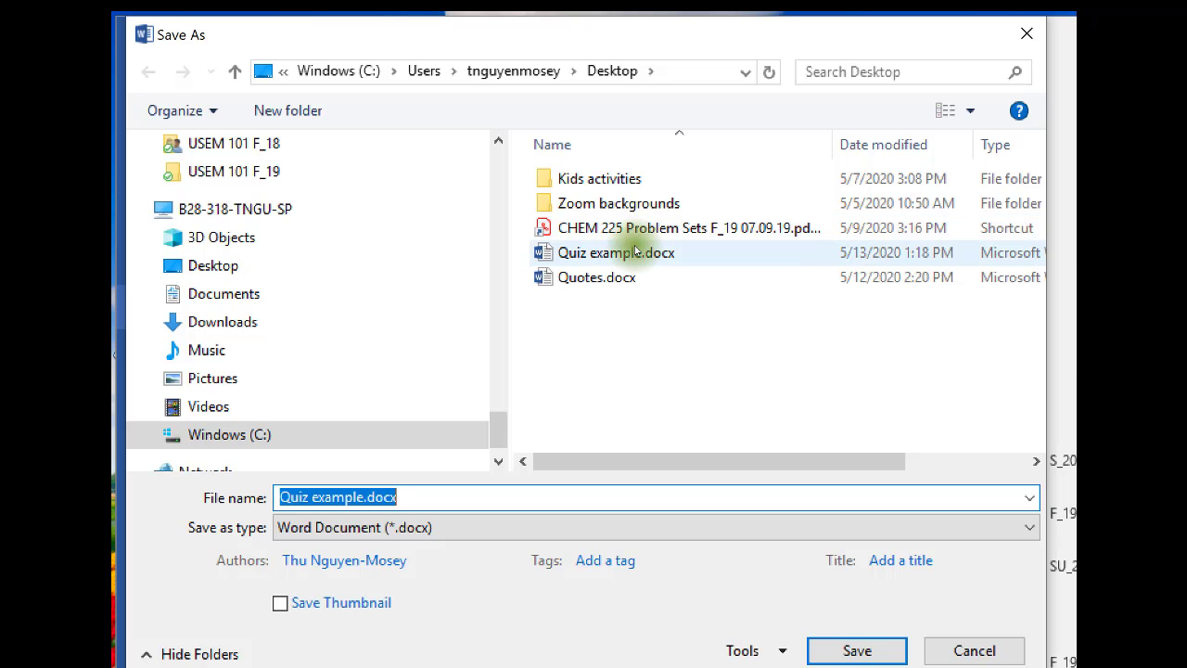
click(564, 527)
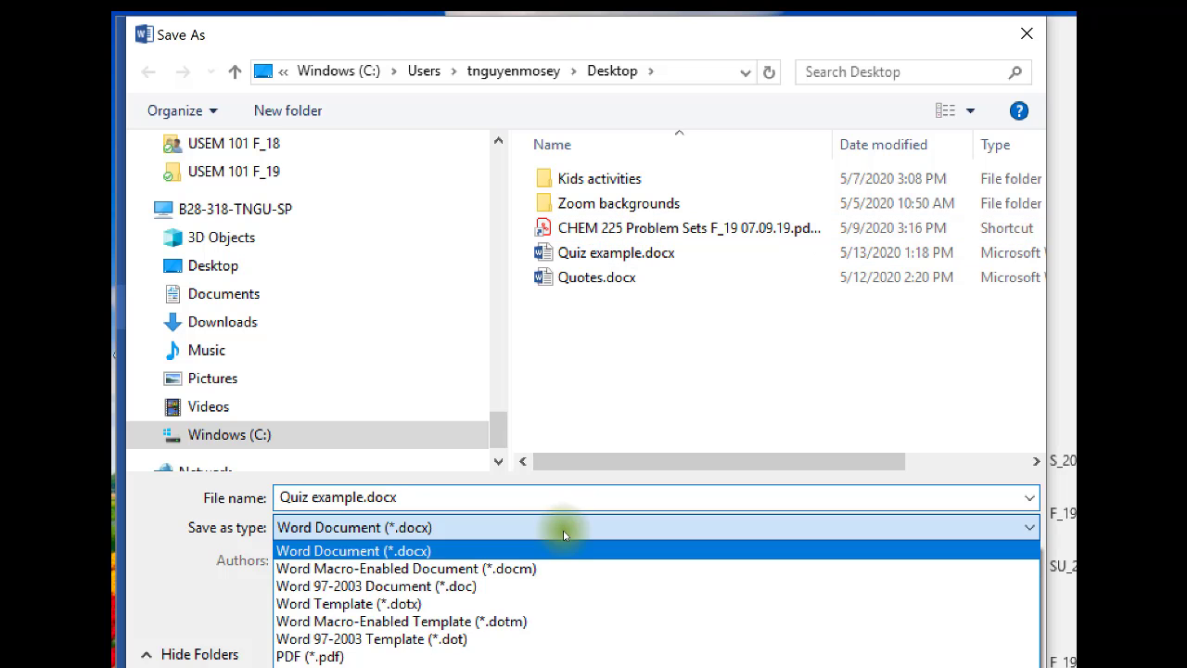
click(560, 655)
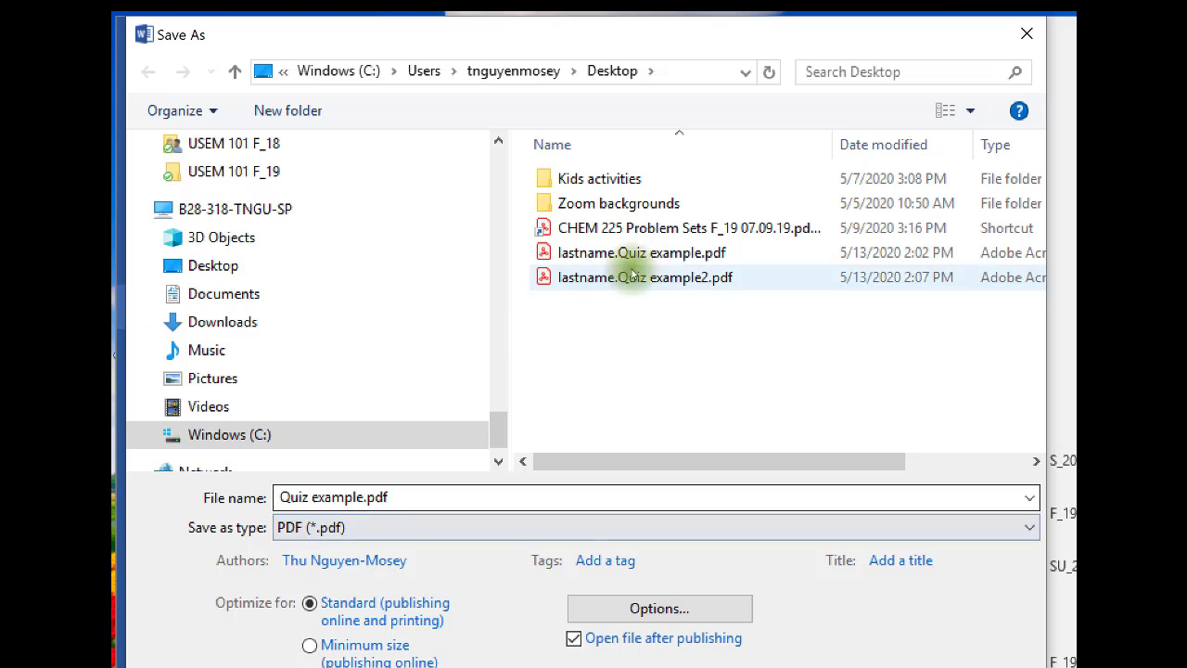
click(674, 249)
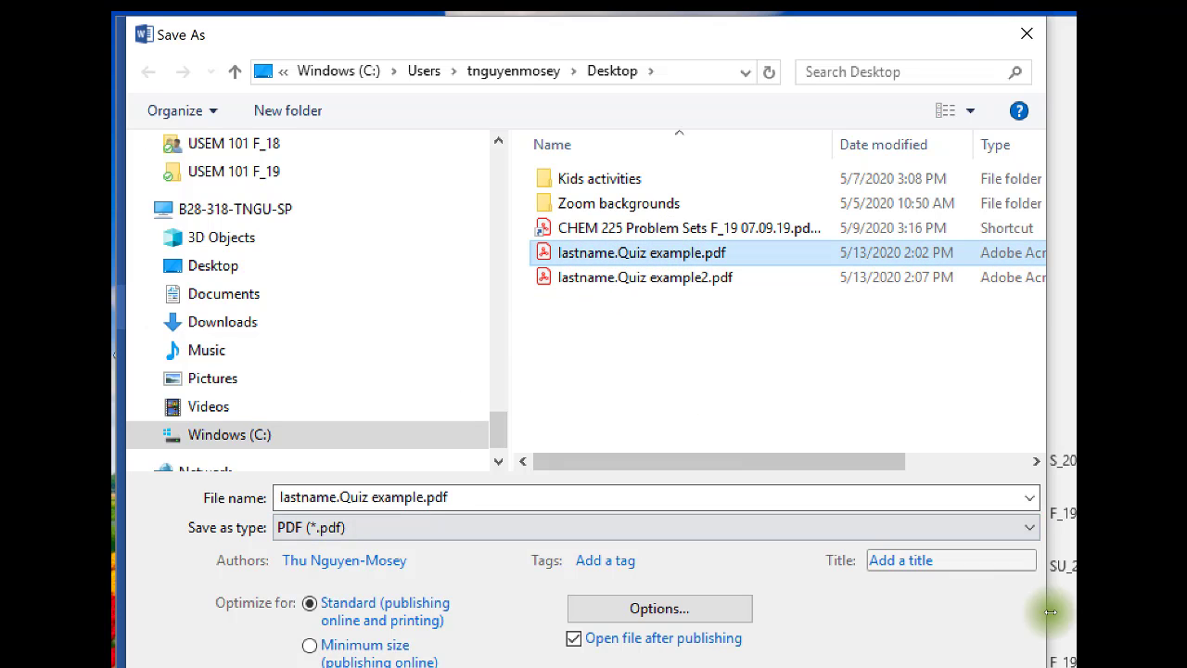
click(747, 278)
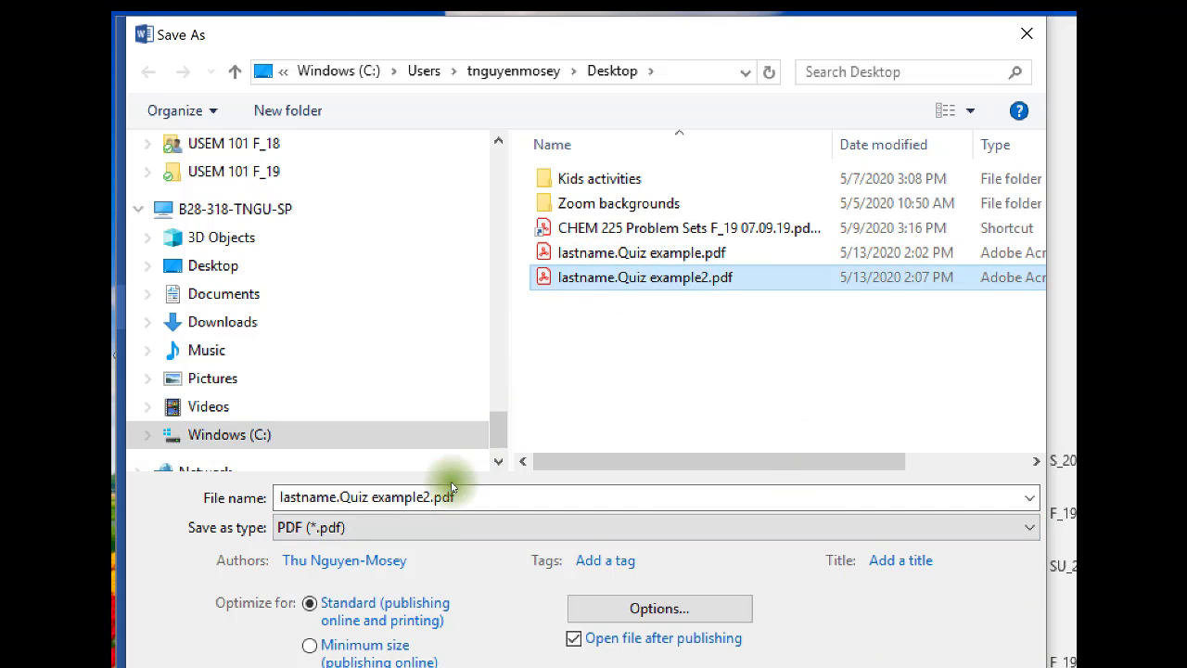
click(422, 494)
click(426, 494)
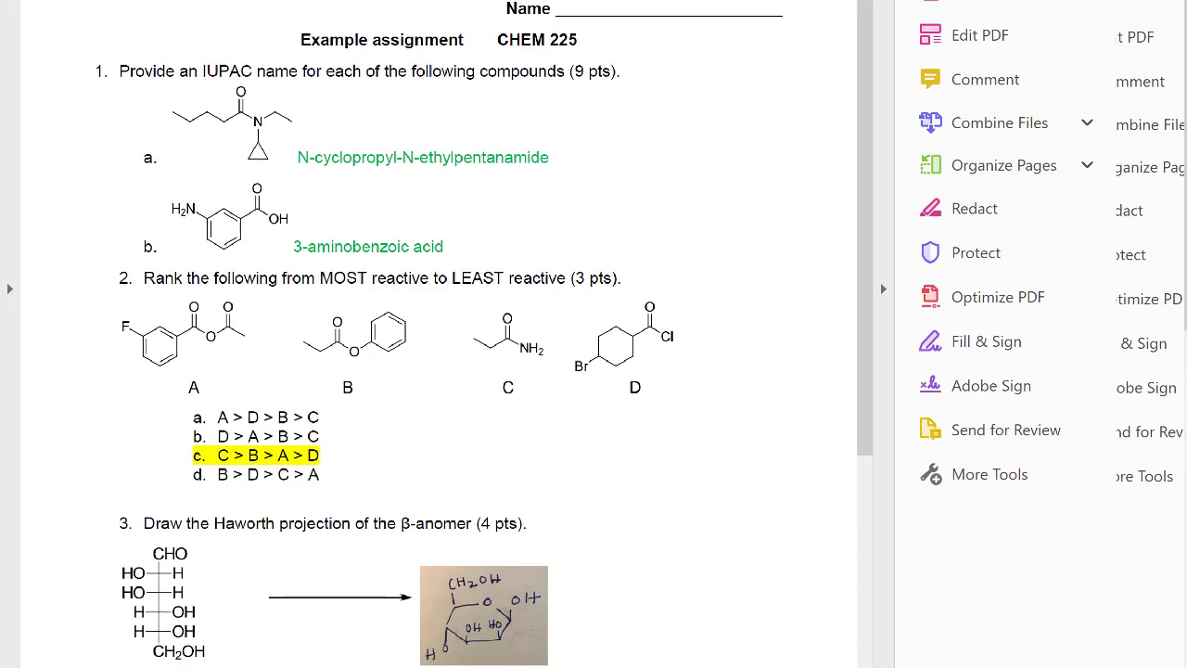
- Review the typed and pasted answers to all questions in the exported PDF
scroll(597, 212, down, 2)
scroll(603, 237, down, 4)
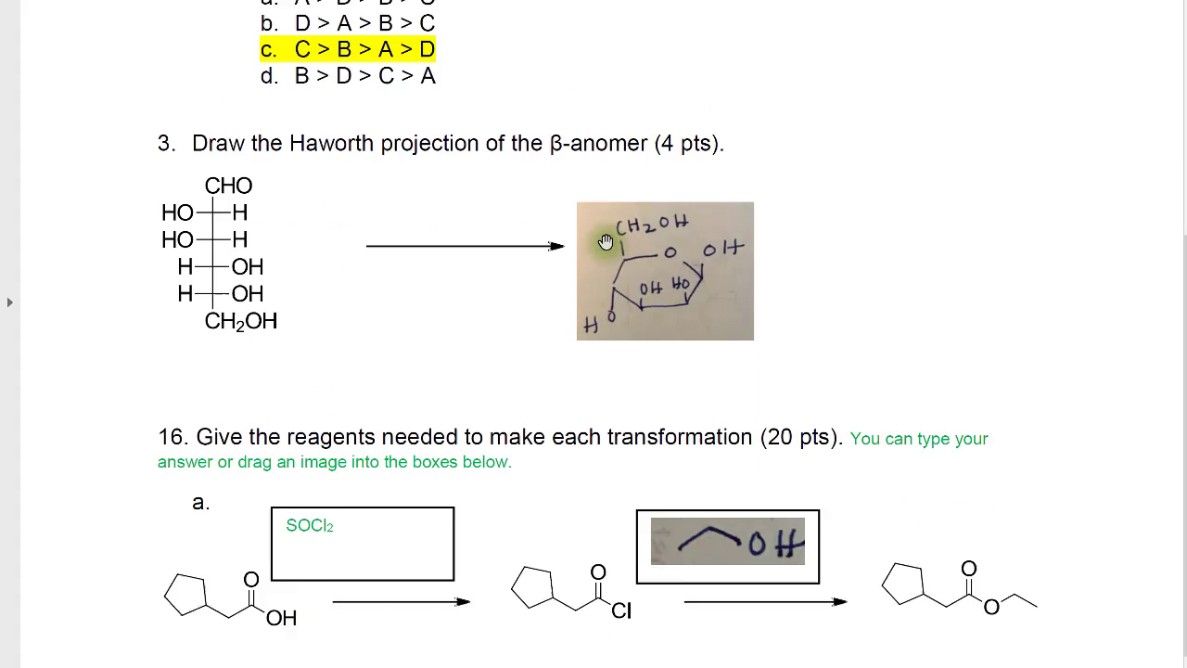
scroll(645, 278, up, 5)
scroll(648, 264, up, 4)
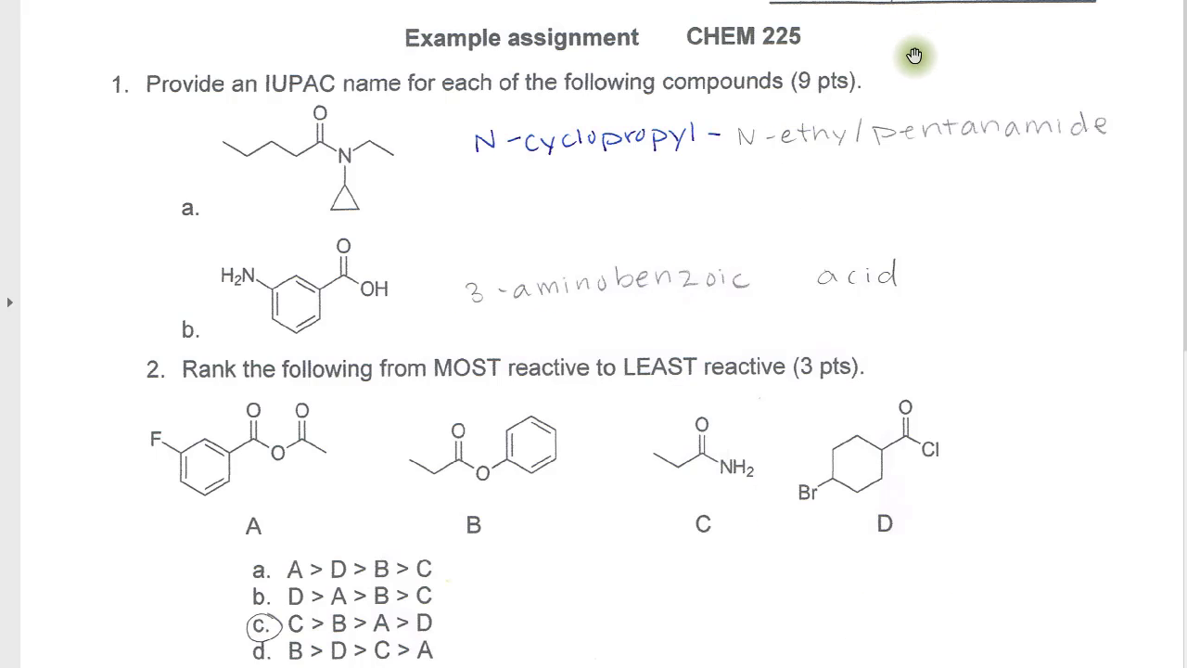
- Compare the scanned handwritten, digitally inked and typed example PDFs, checking how each answers questions 1 through 16
scroll(817, 153, up, 1)
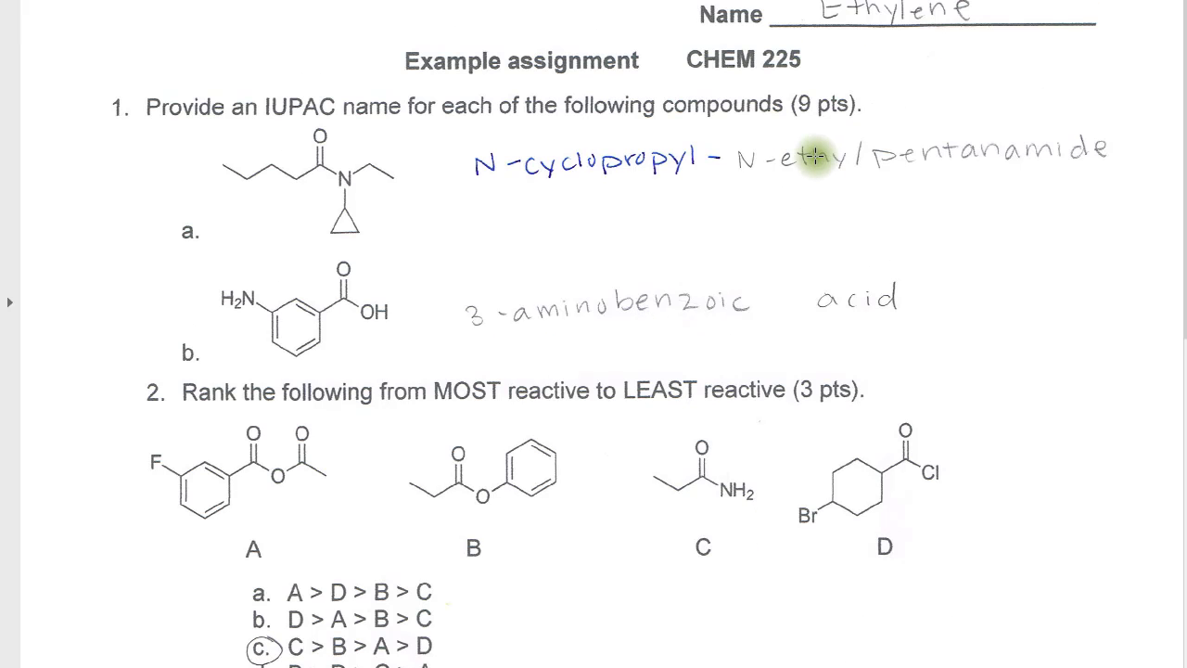
scroll(814, 157, down, 1)
scroll(813, 159, down, 7)
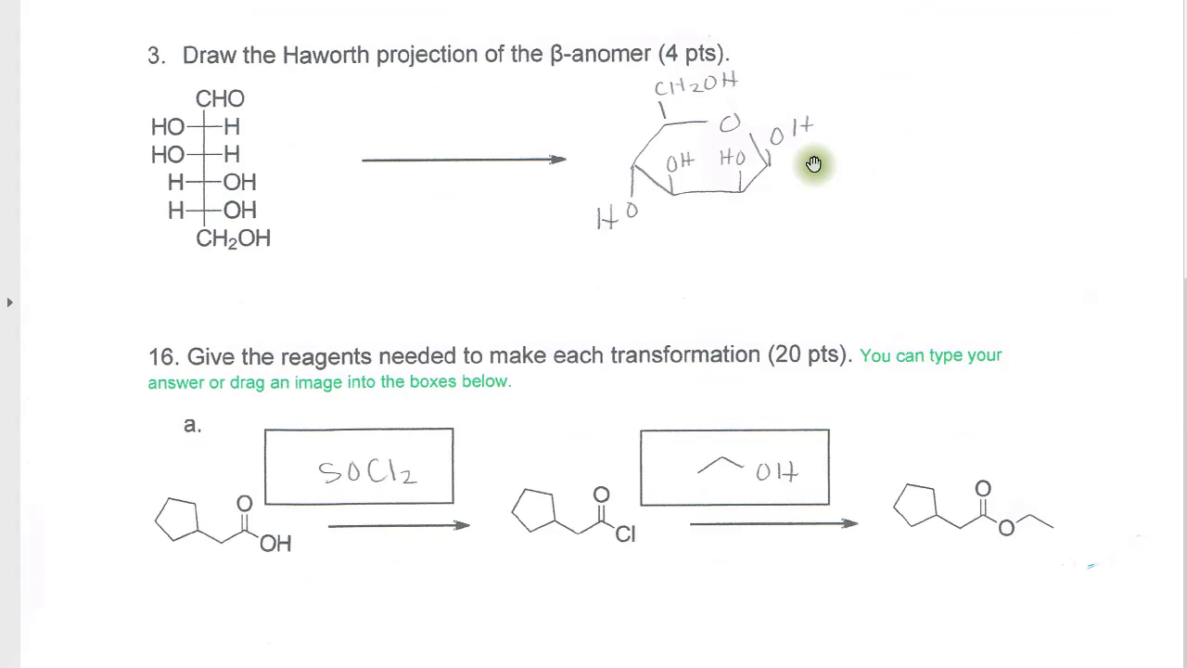
scroll(813, 164, up, 8)
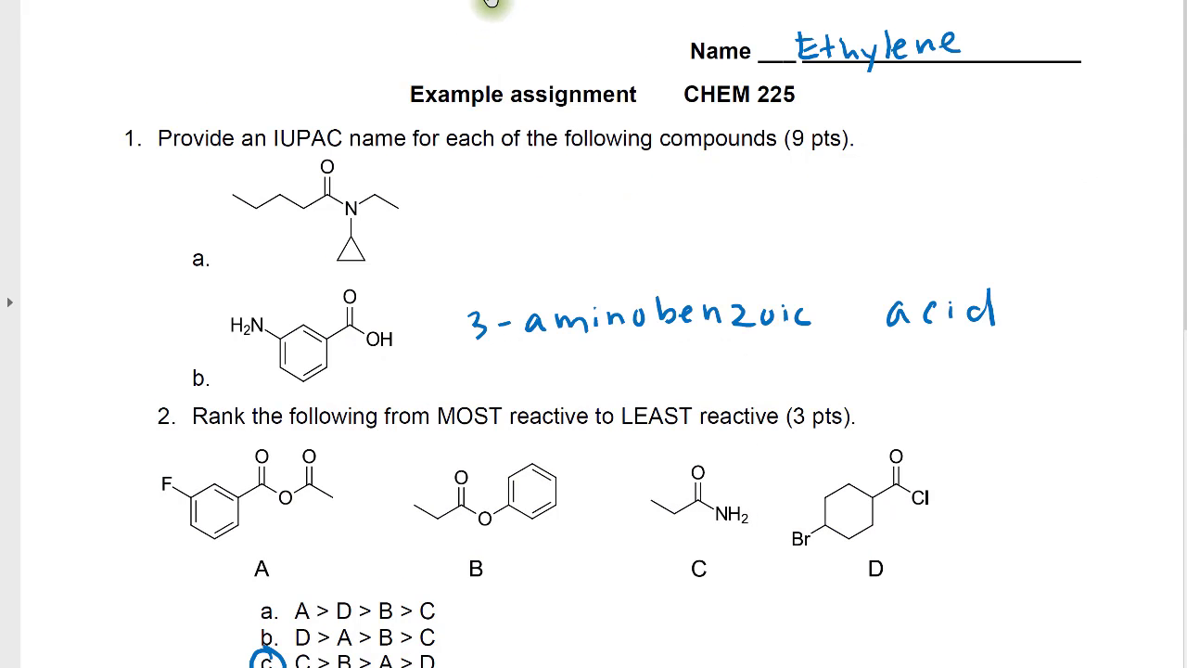
scroll(491, 5, down, 8)
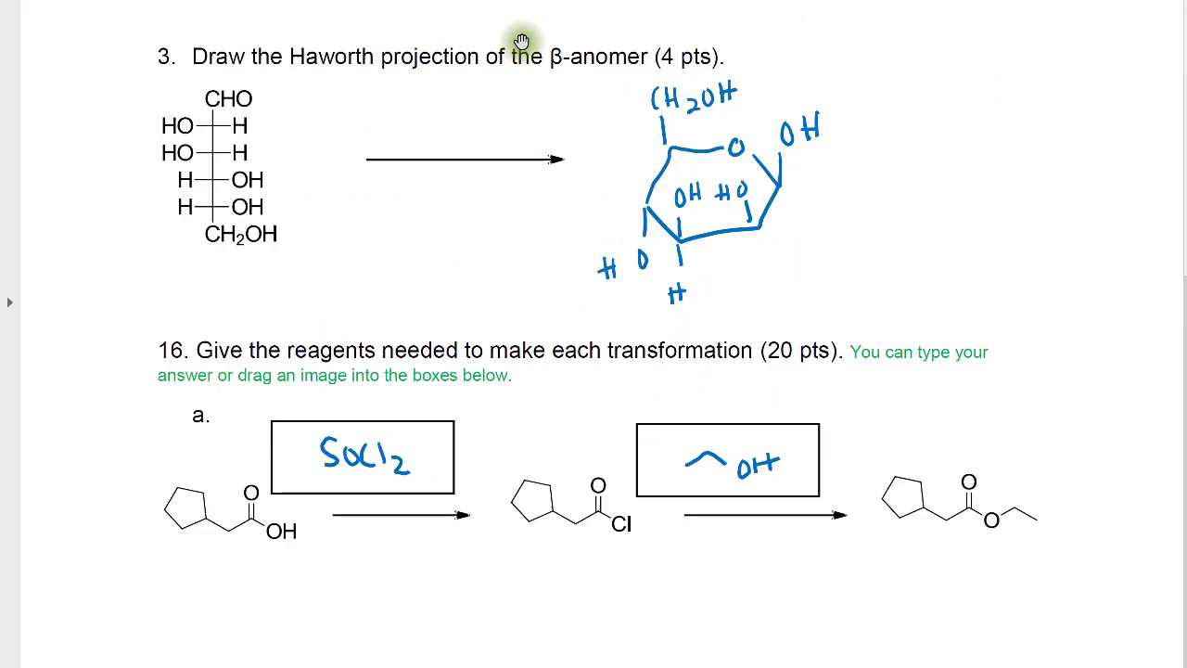
scroll(522, 41, up, 6)
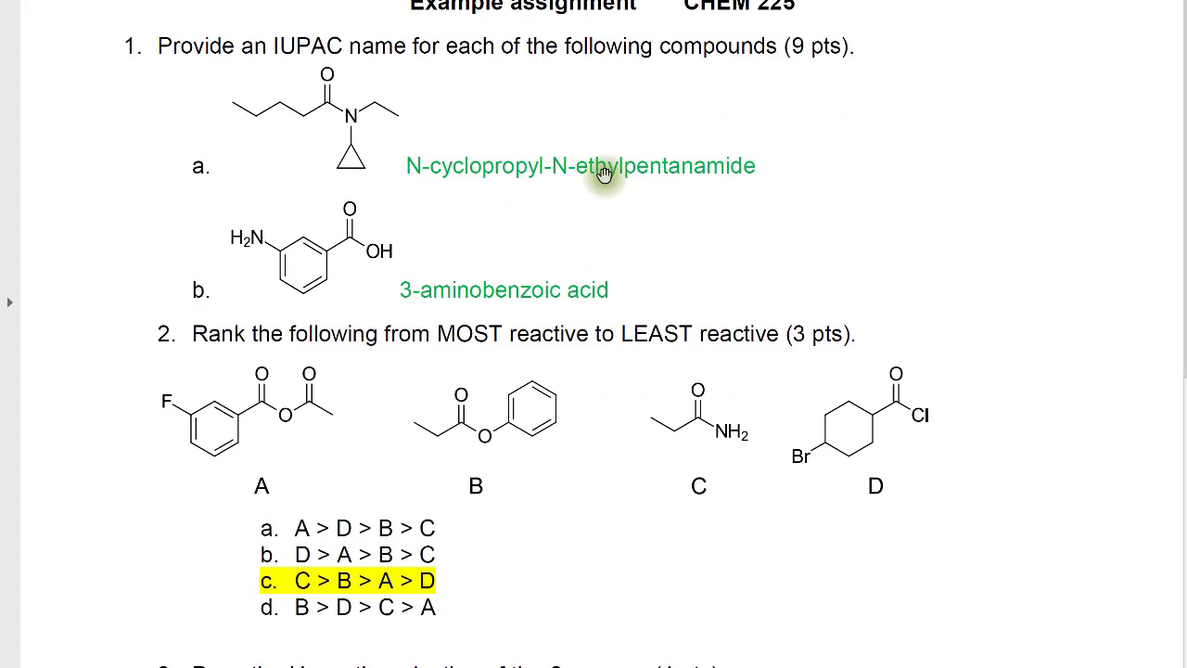
scroll(535, 276, down, 3)
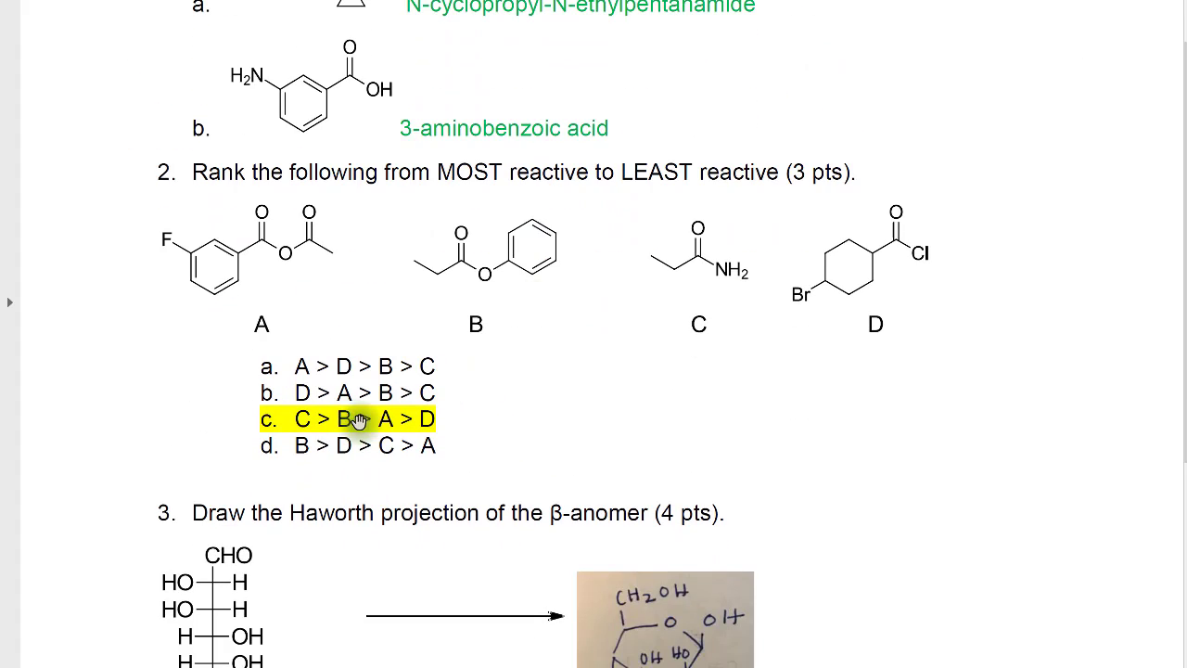
scroll(312, 419, down, 4)
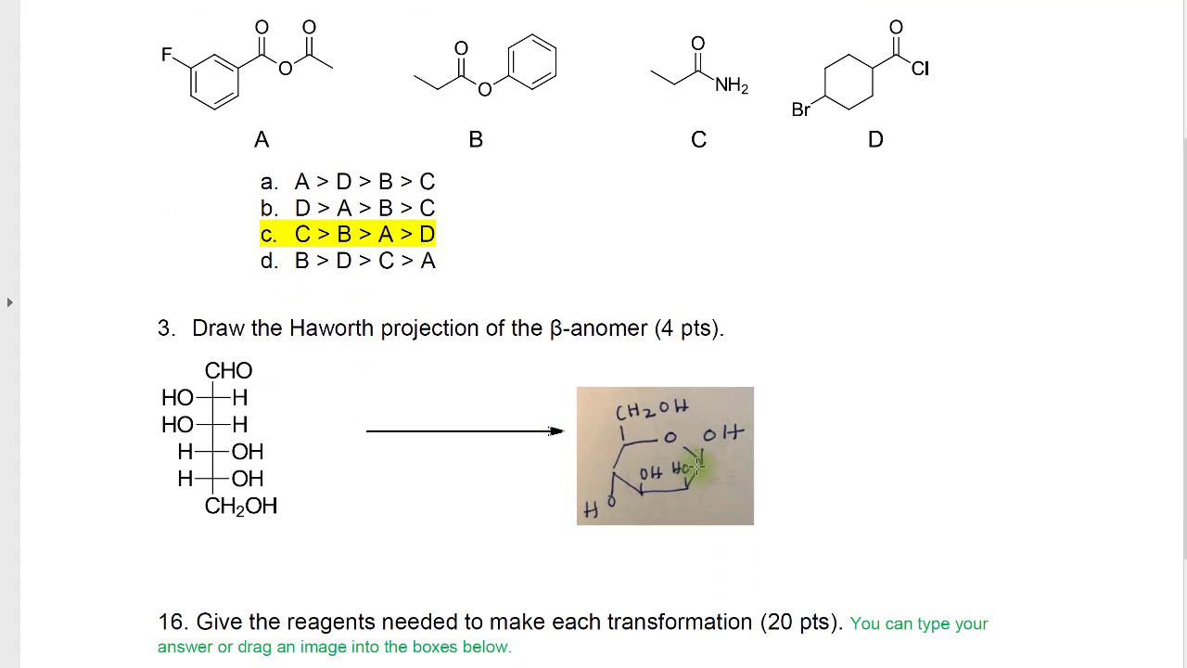
scroll(695, 468, down, 4)
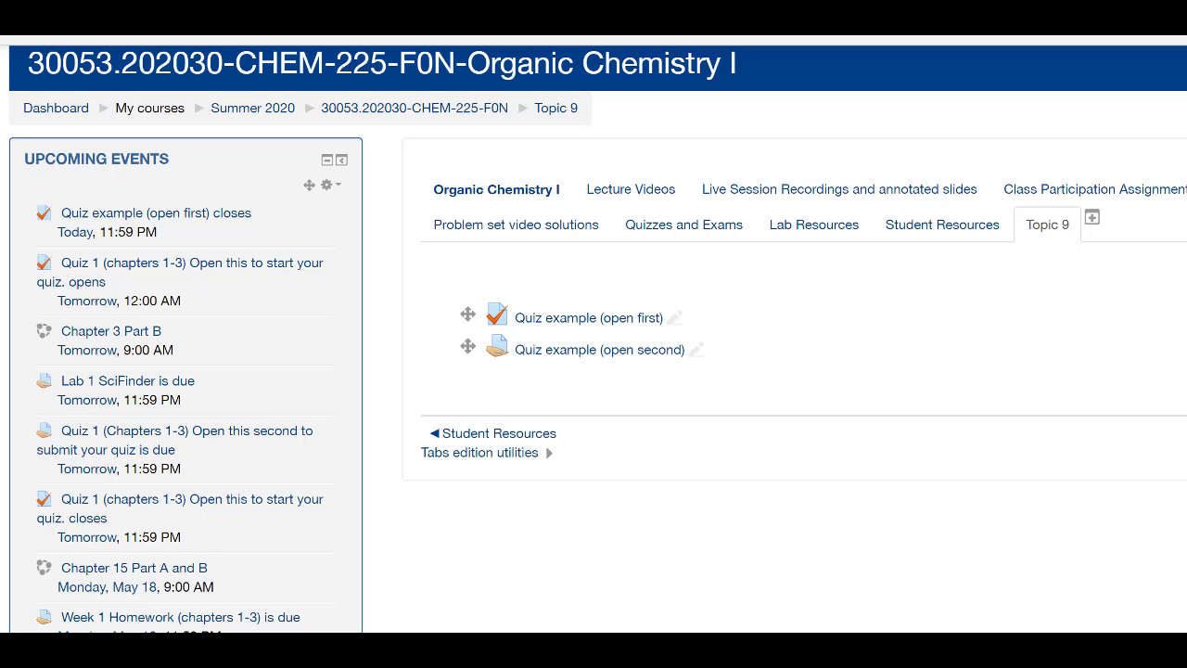
- Switch to the Moodle course, open Quiz example (open first), and bring up the Topic 9 page in a separate tab
click(638, 318)
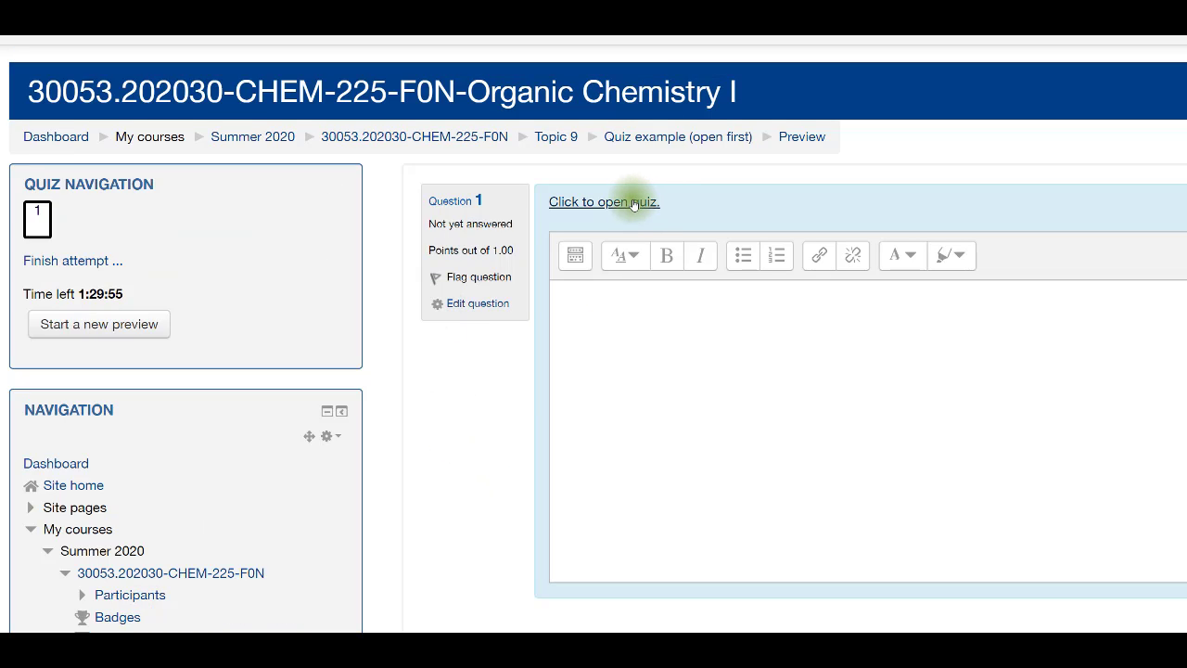
right_click(552, 138)
click(592, 162)
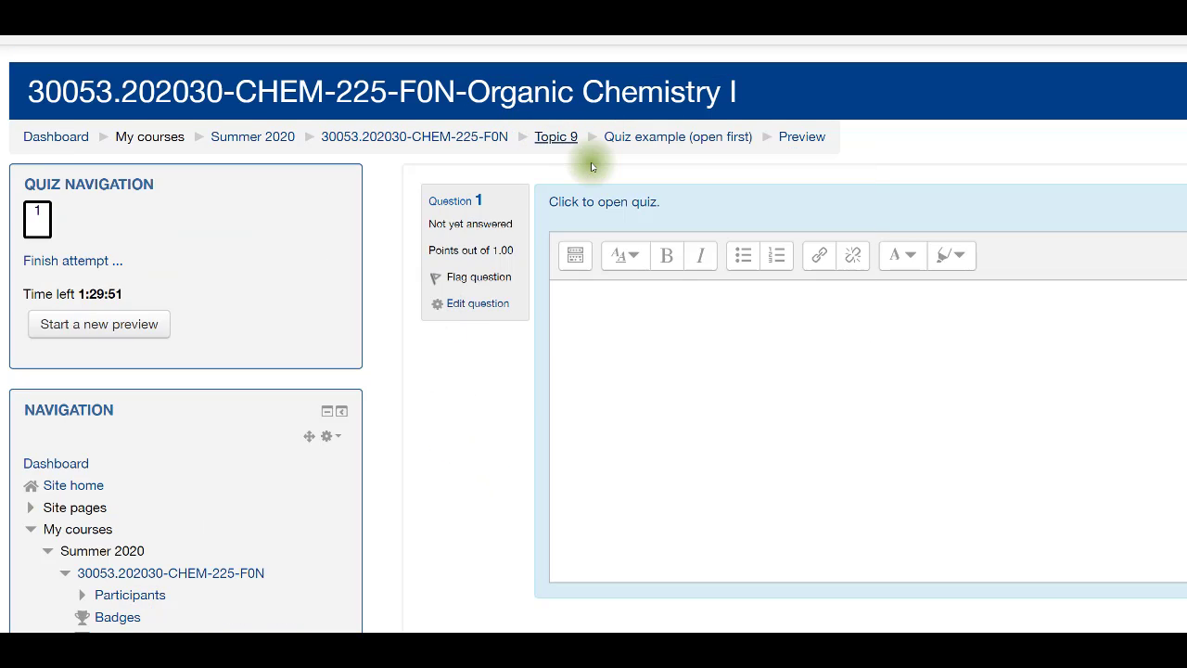
click(588, 37)
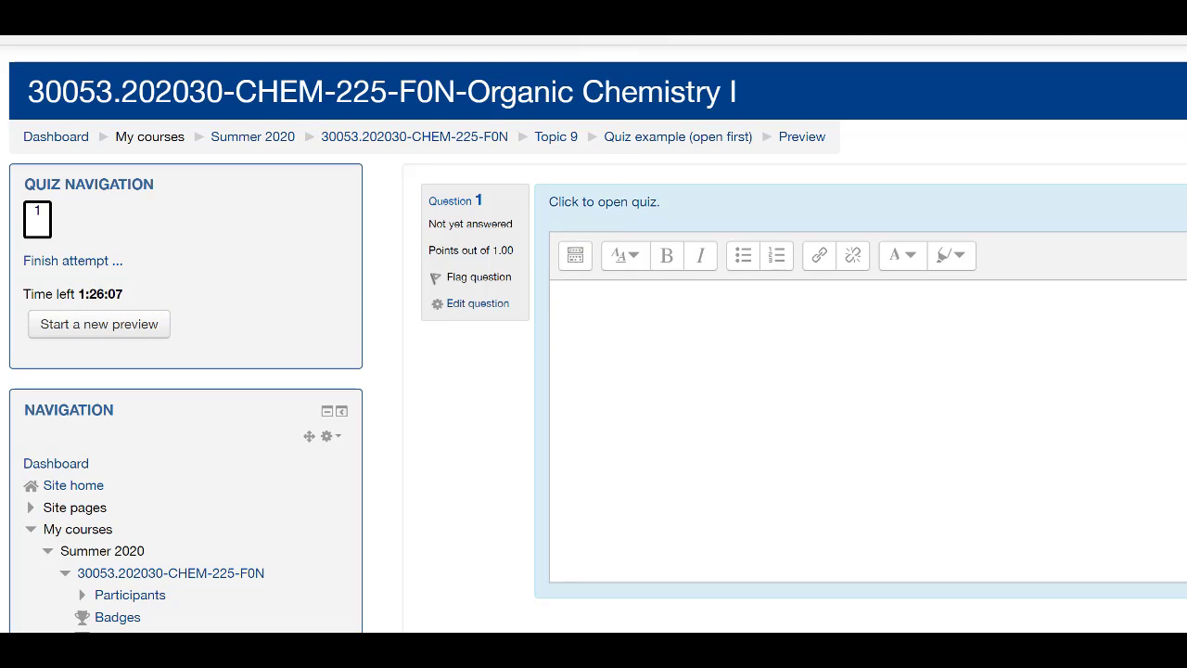
click(603, 312)
click(405, 137)
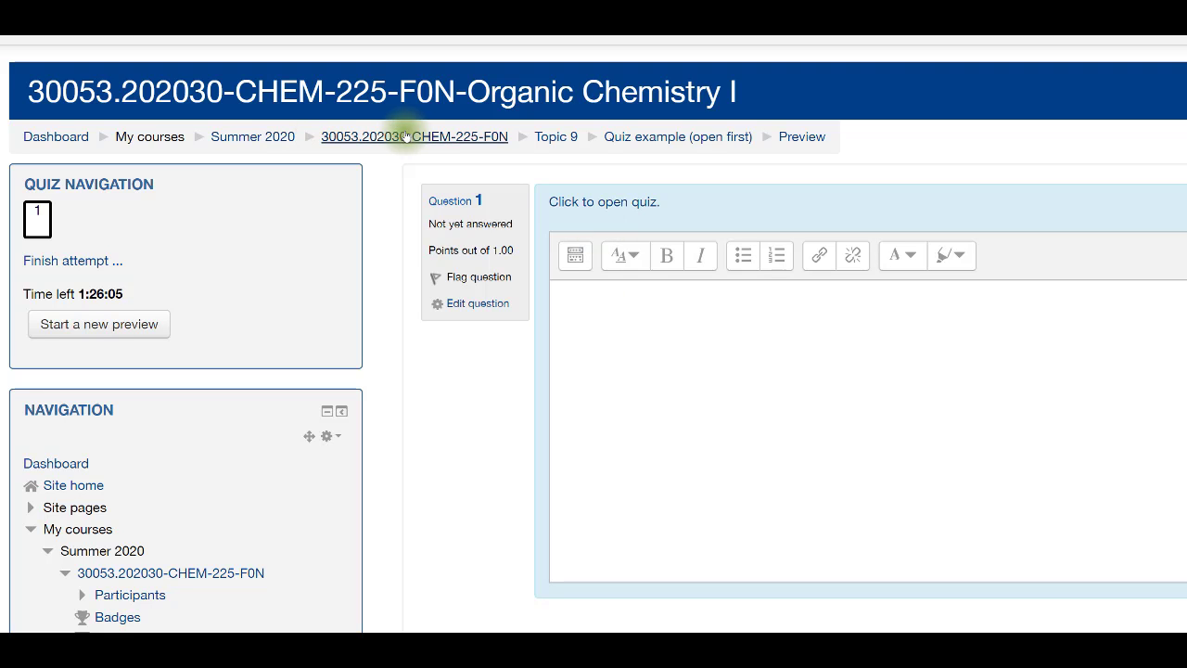
click(556, 136)
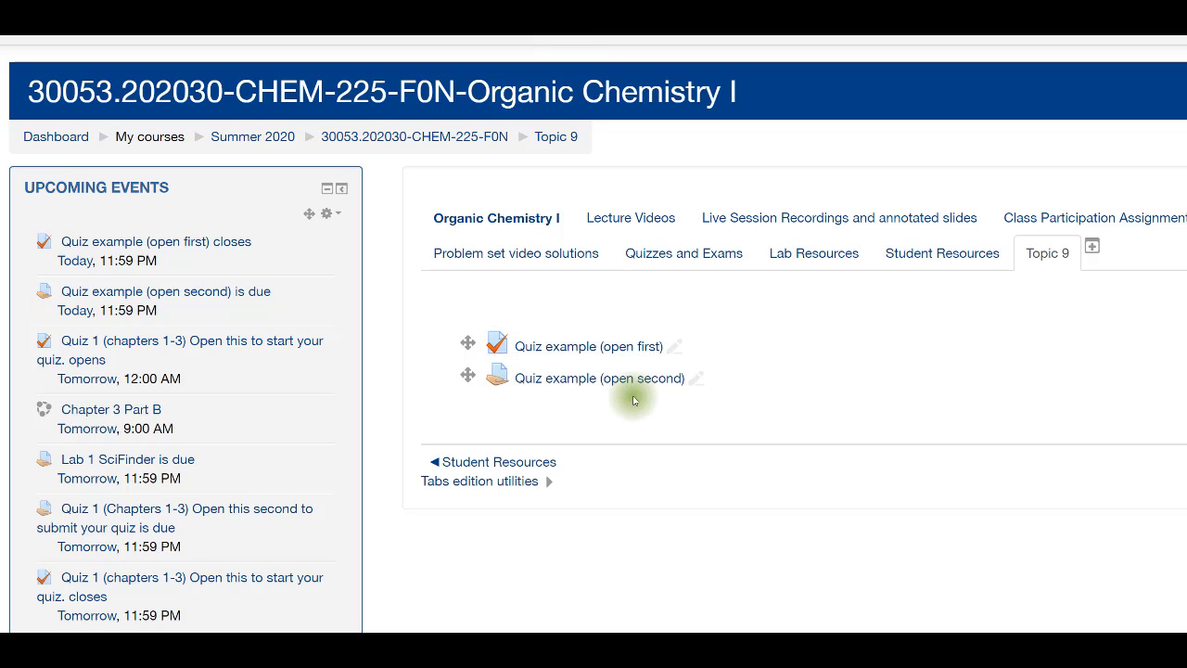
- Add lastname.Quiz example3.pdf as a file submission to Quiz example (open second) and save the changes
click(641, 378)
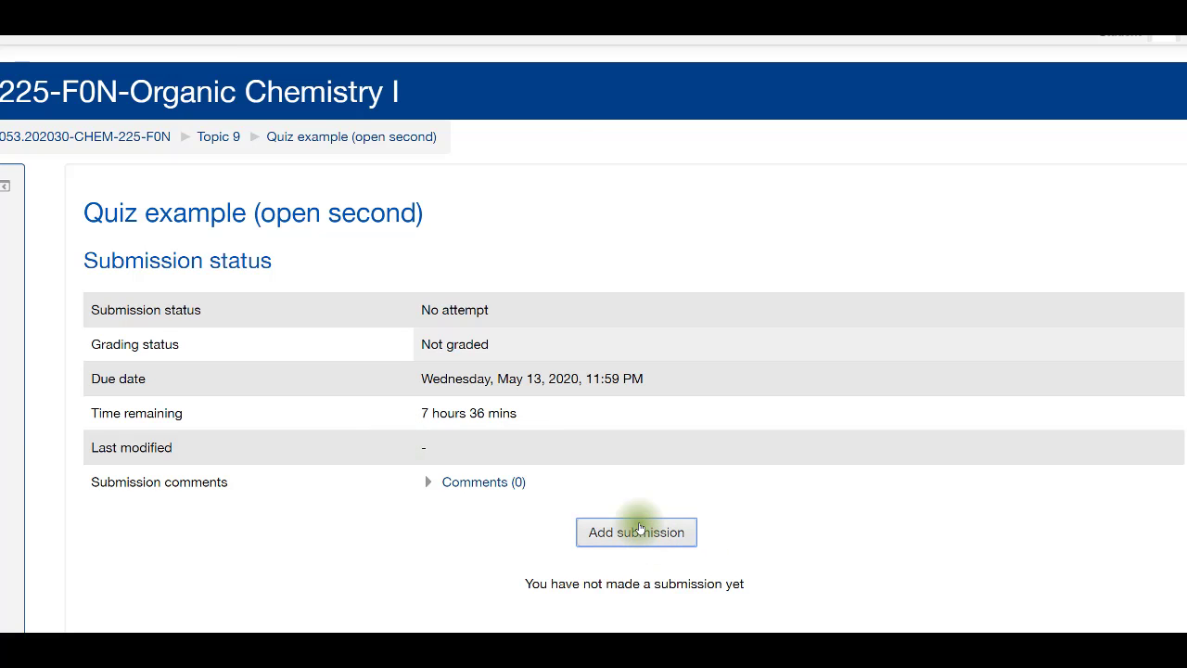
click(639, 529)
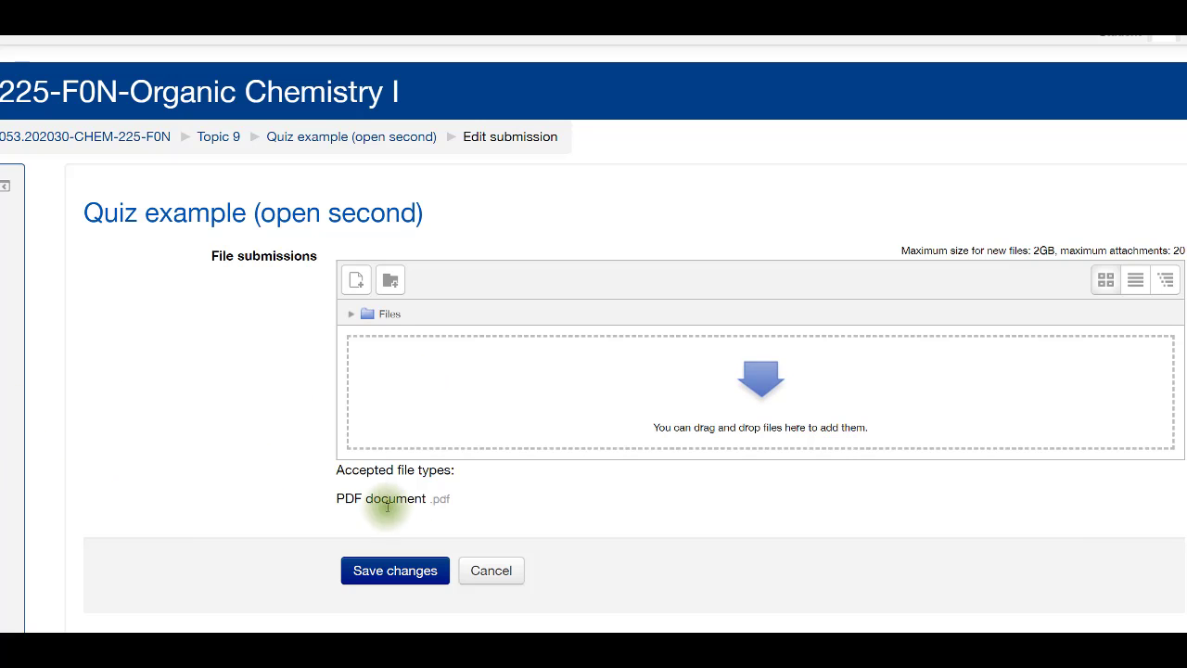
drag(443, 496, 331, 491)
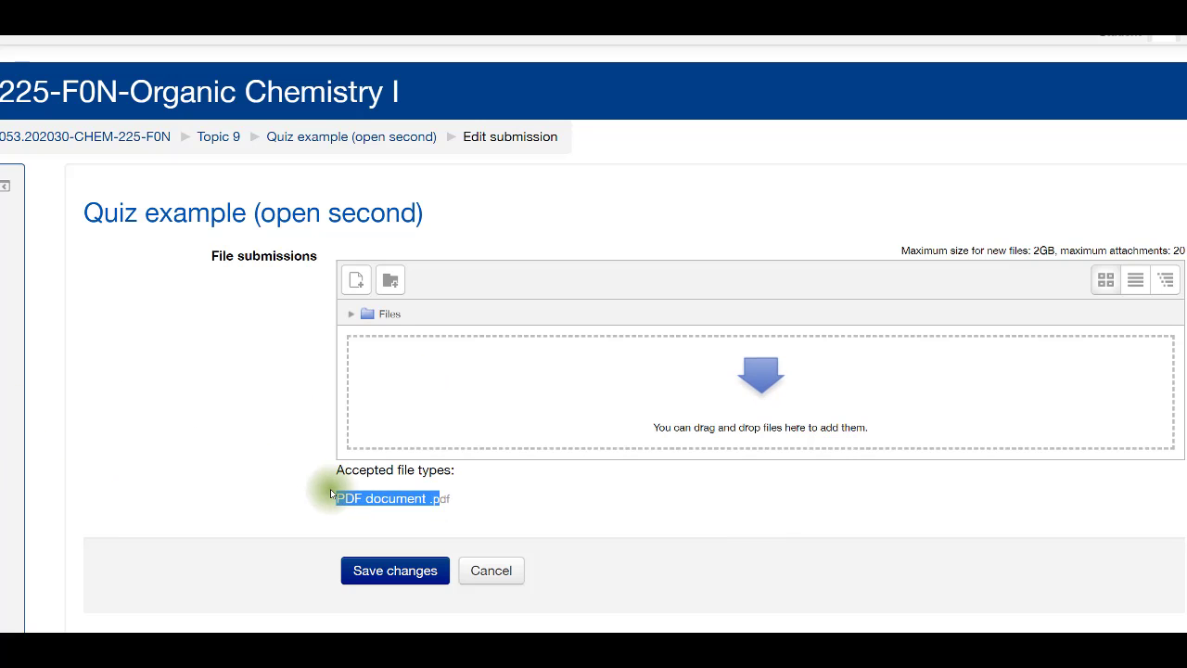
click(287, 498)
drag(5, 427, 516, 402)
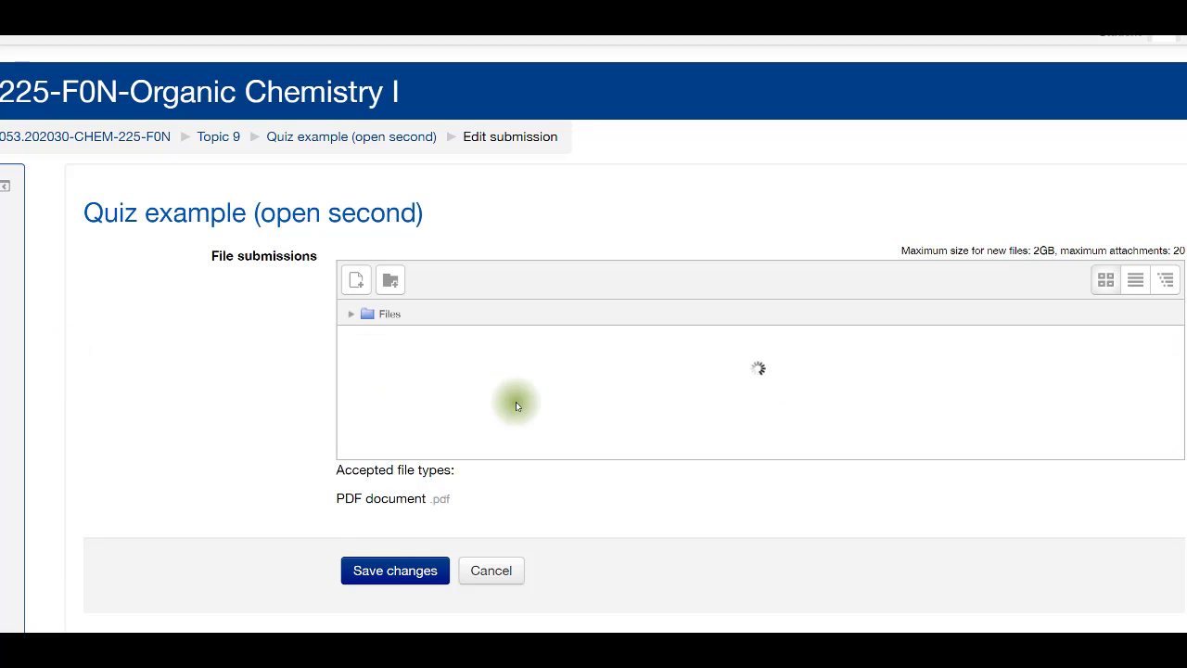
click(388, 589)
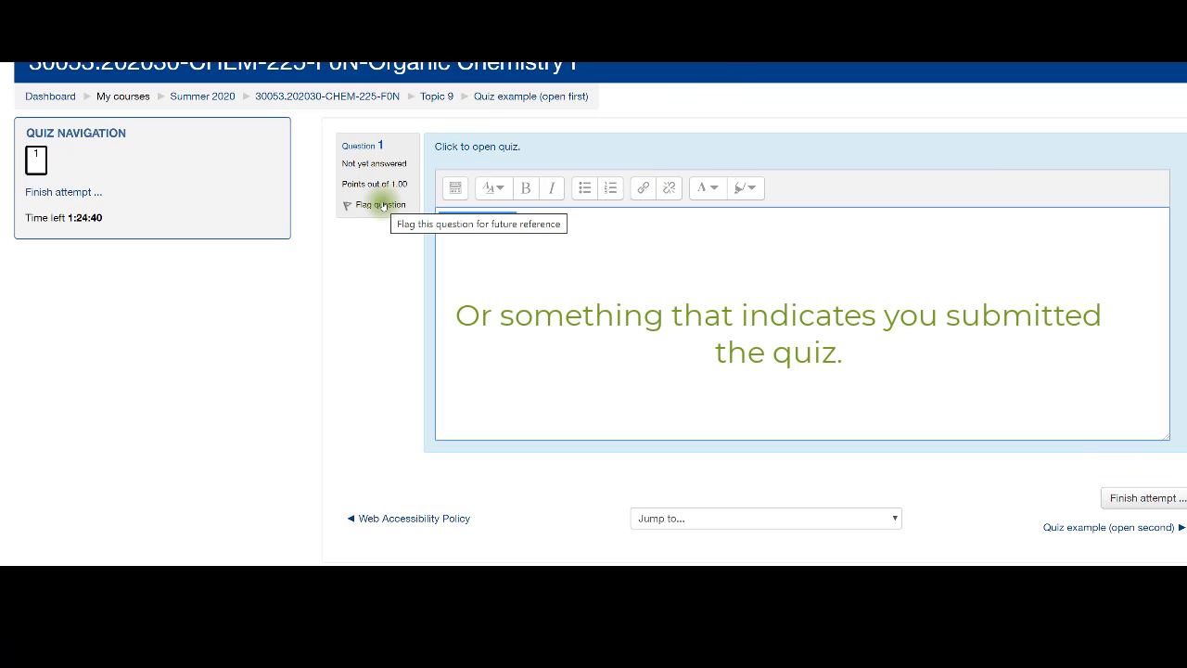
- Answer question 1 of Quiz example (open first) with "Time left 1:24:31" and submit the finished attempt
text(Time left 1:24:31.)
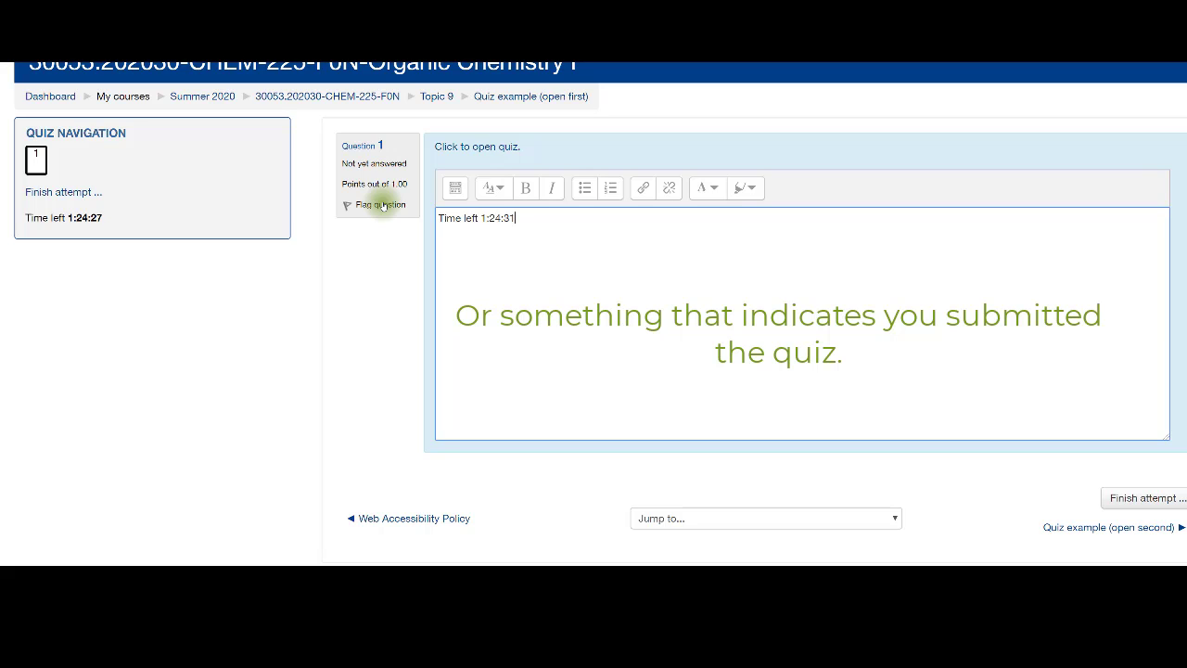
click(1108, 495)
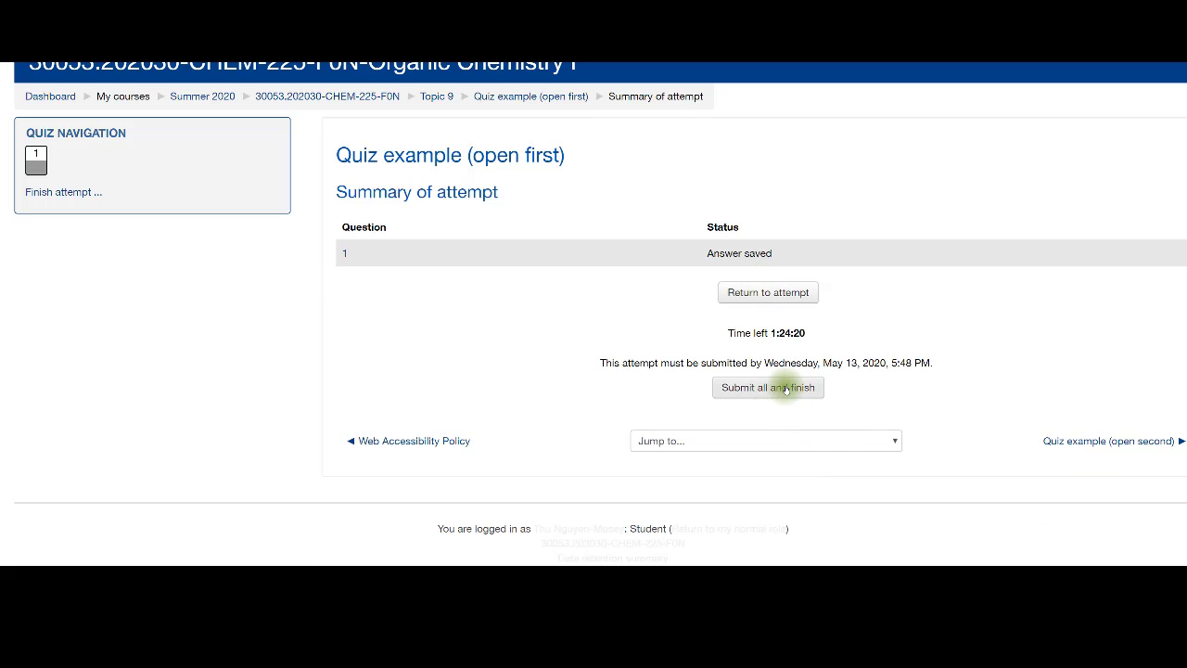
click(787, 388)
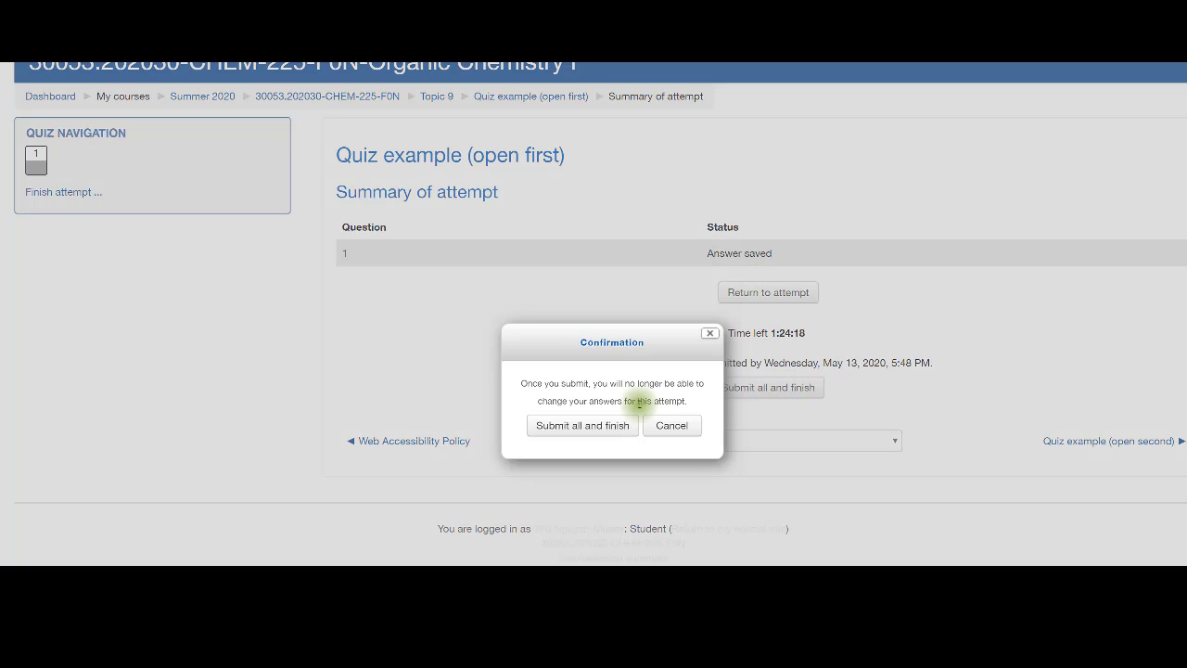
click(579, 425)
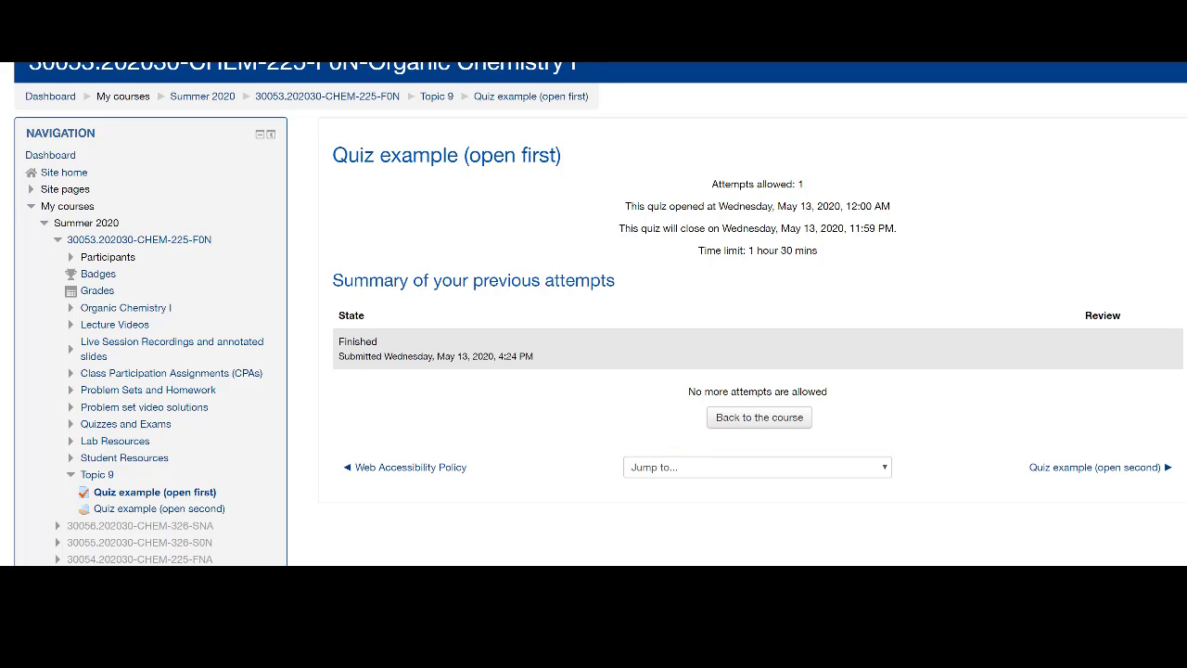
- Return to Quiz example (open second), check its submission status and submitted file, and expand the submission comments
key(ctrl+Tab)
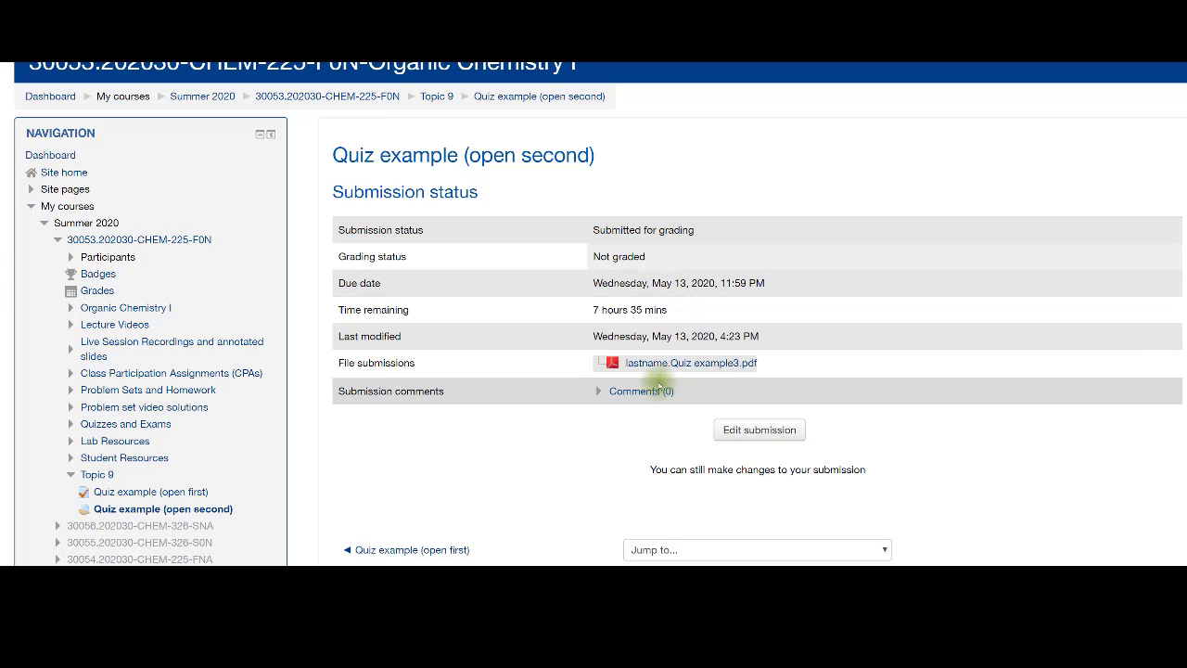
click(599, 393)
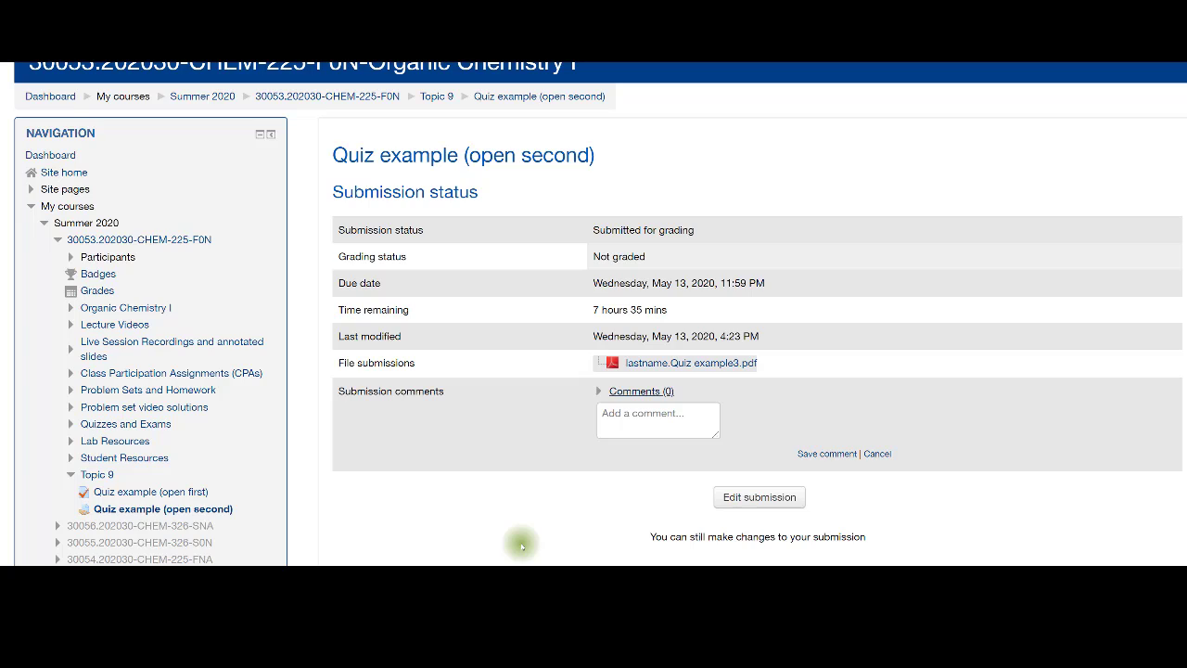
scroll(529, 533, down, 3)
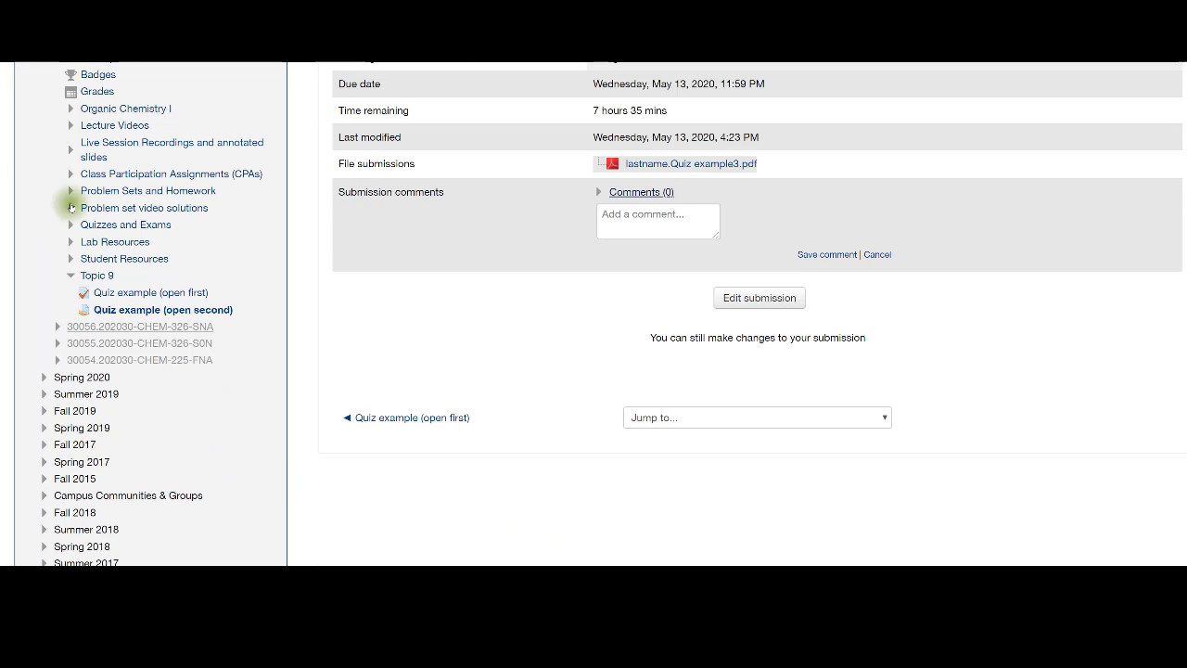